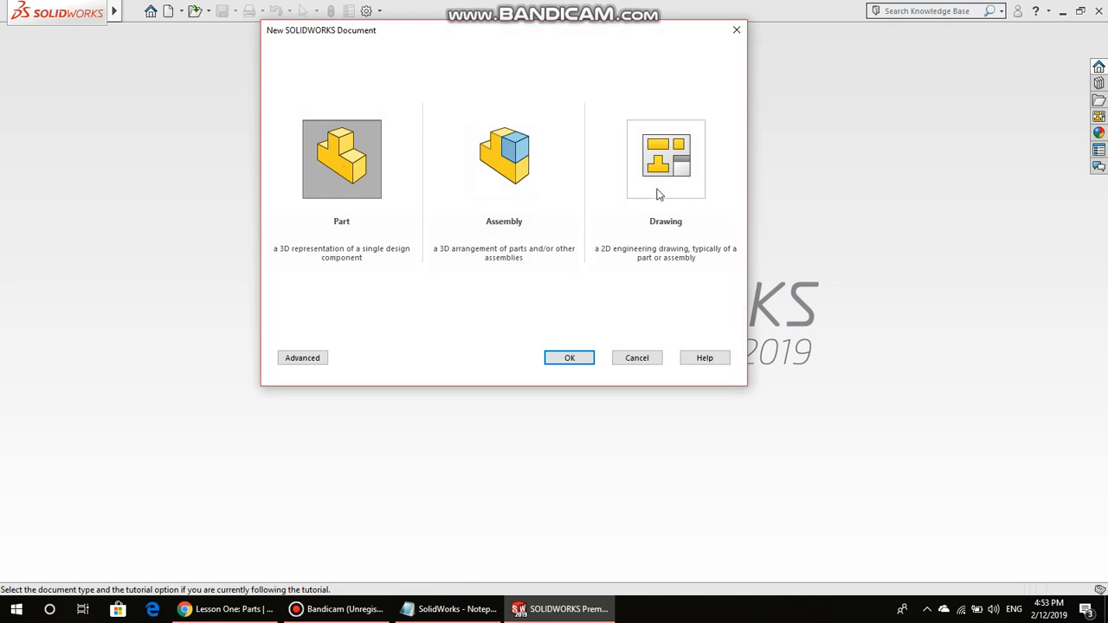
- Create a new part document and start an Extruded Boss/Base sketch on the Front Plane
double_click(330, 180)
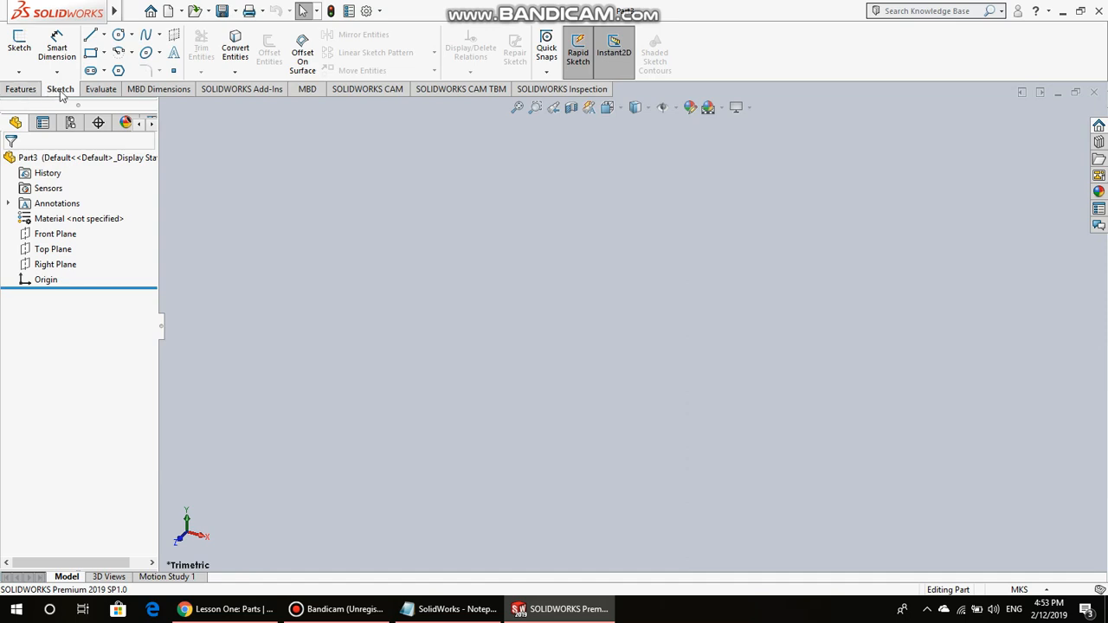
click(22, 90)
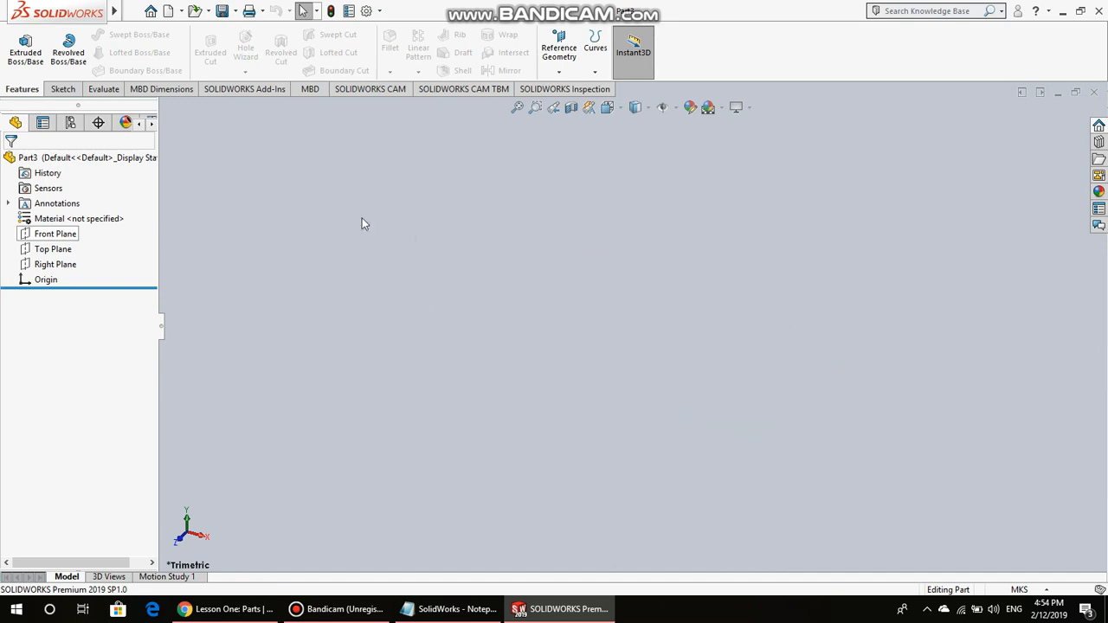
click(27, 47)
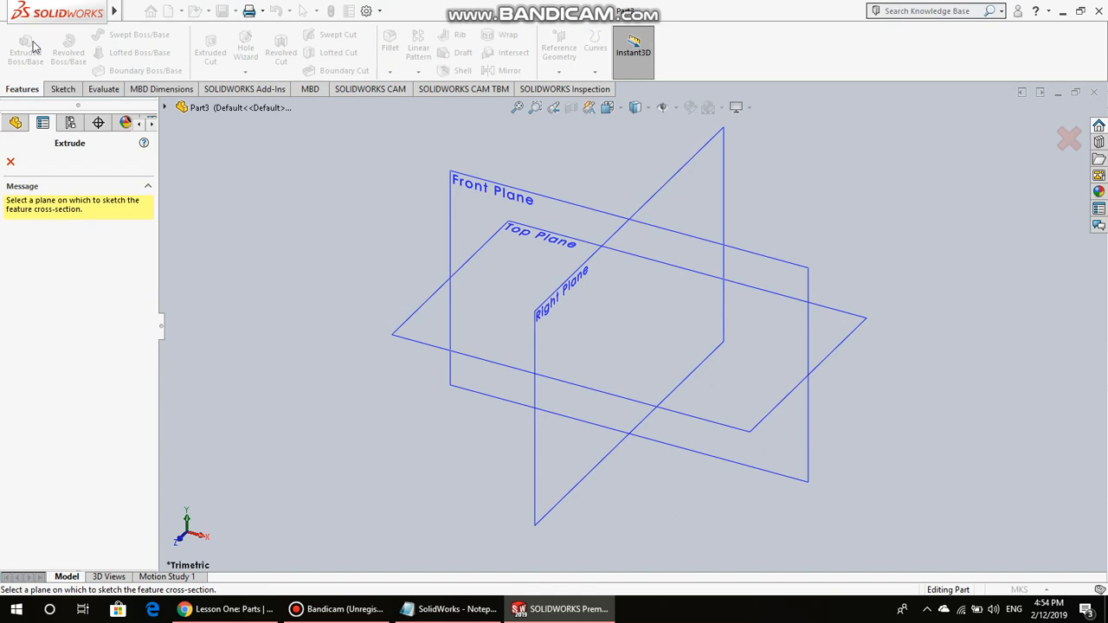
click(463, 190)
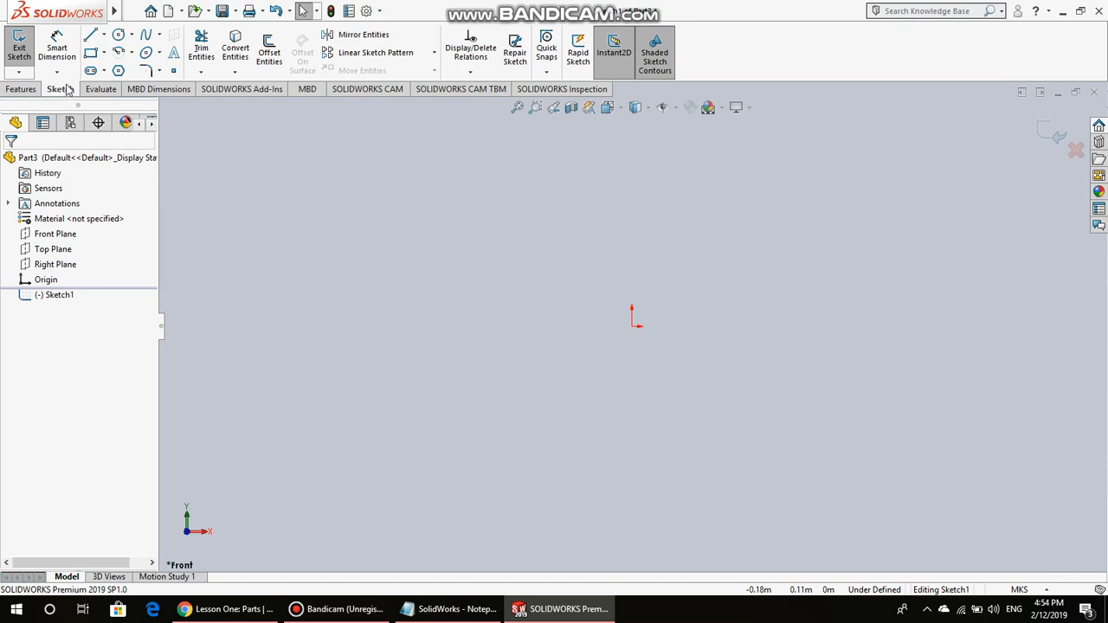
- Sketch a corner rectangle about 0.12 m wide and 0.08 m high, starting at the origin
click(94, 55)
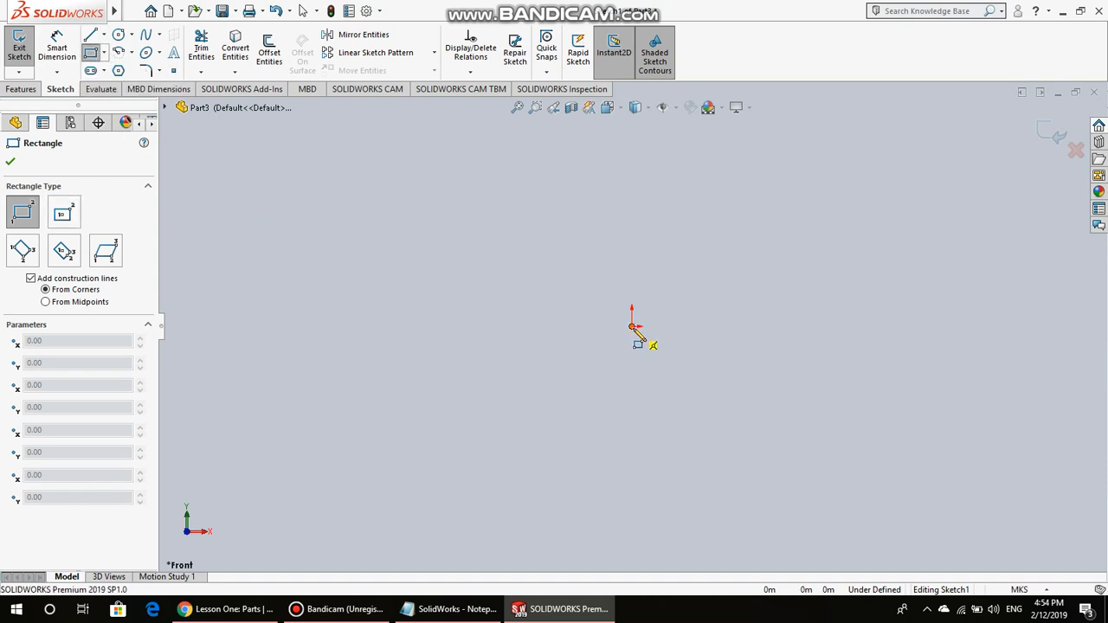
click(633, 326)
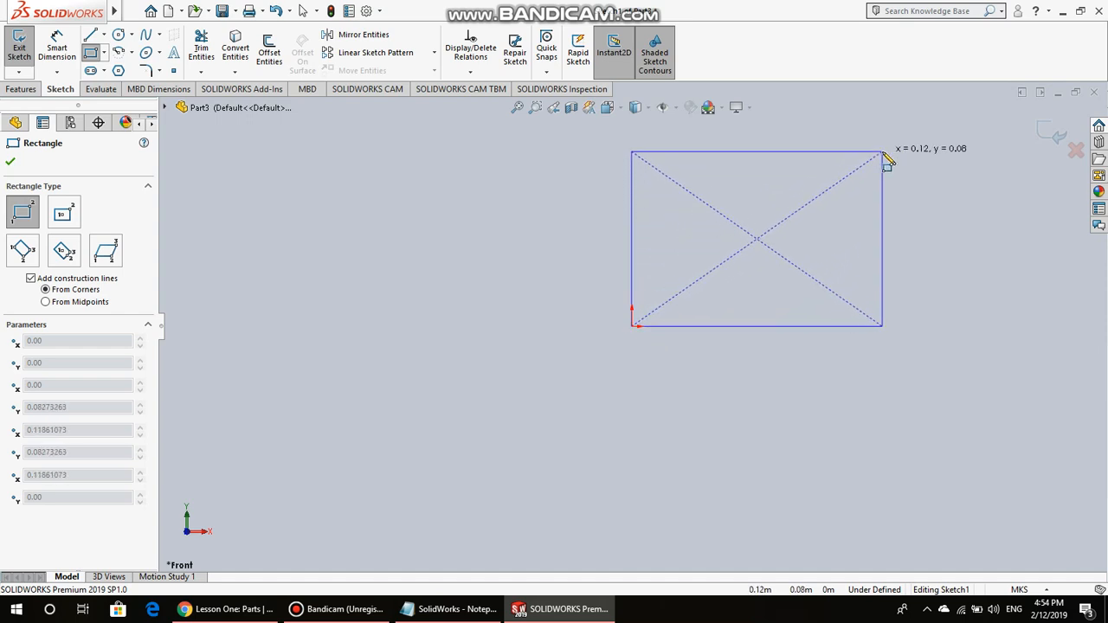
click(882, 152)
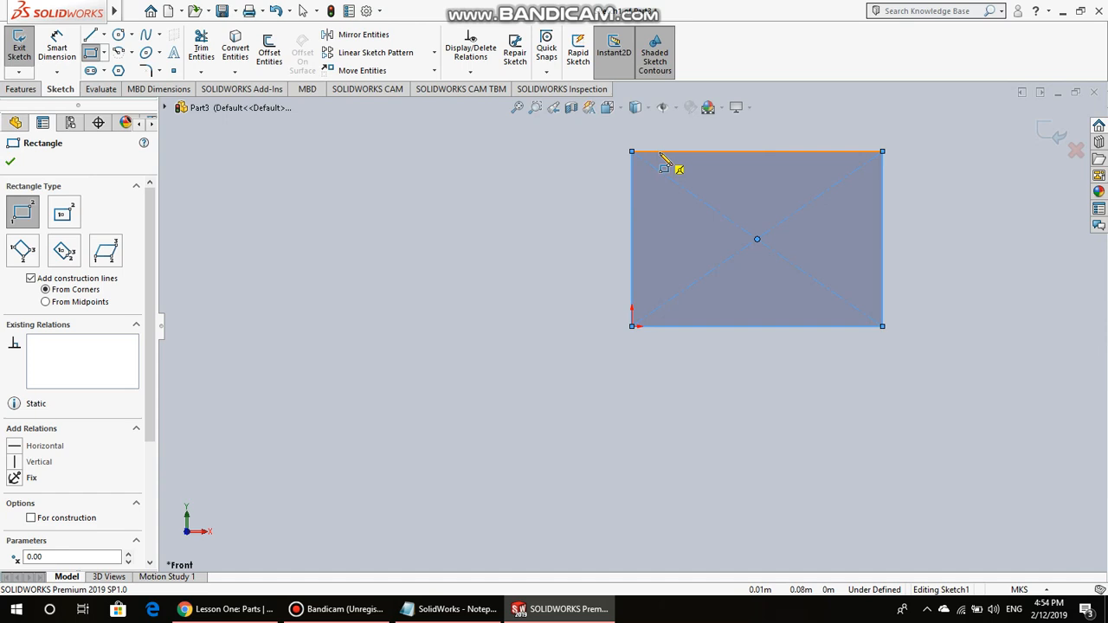
- Dimension the rectangle's top edge with Smart Dimension and set its length to 120 mm
click(60, 39)
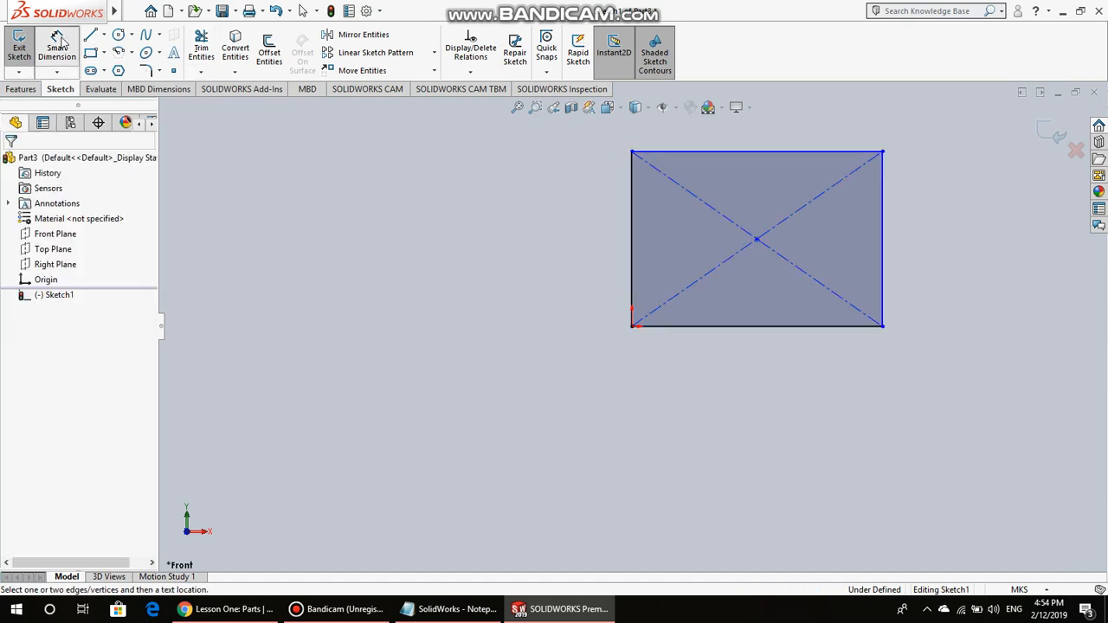
click(671, 158)
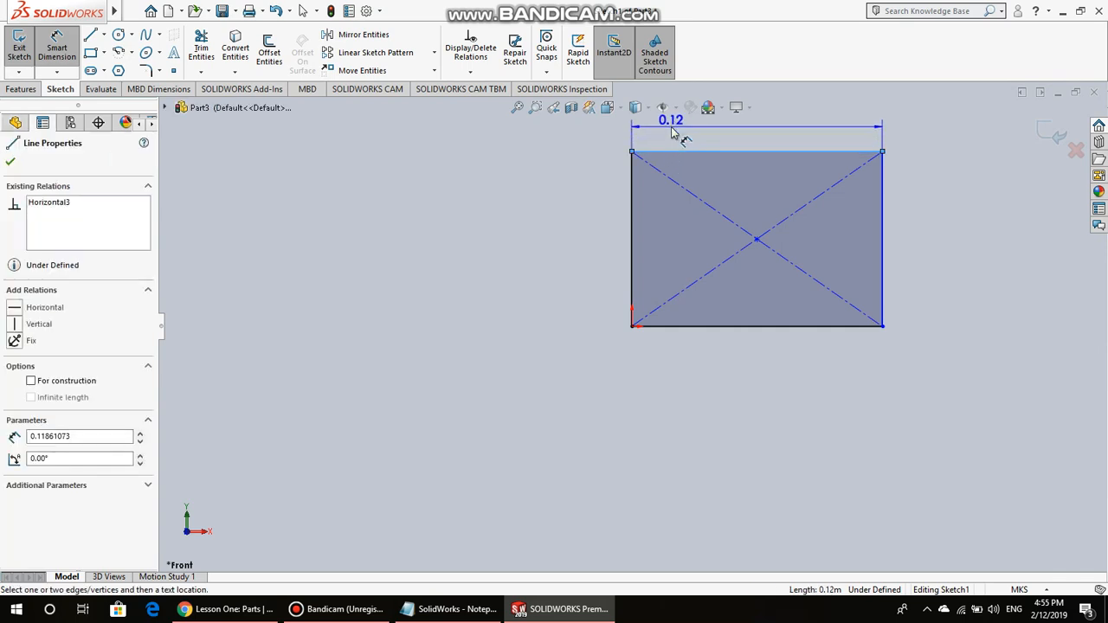
click(673, 132)
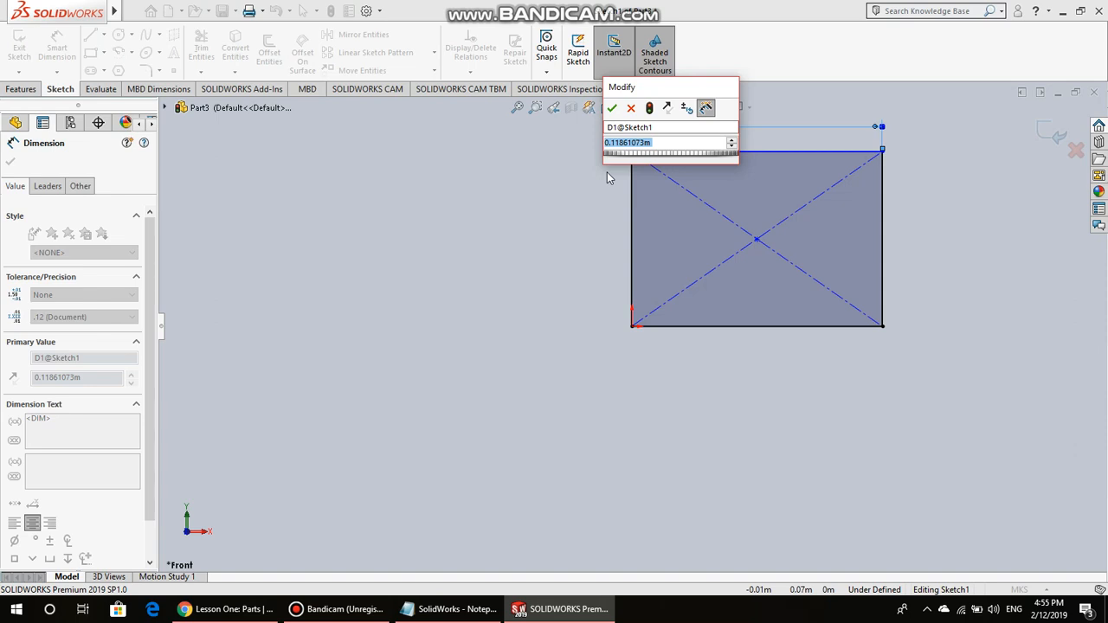
text(120mm)
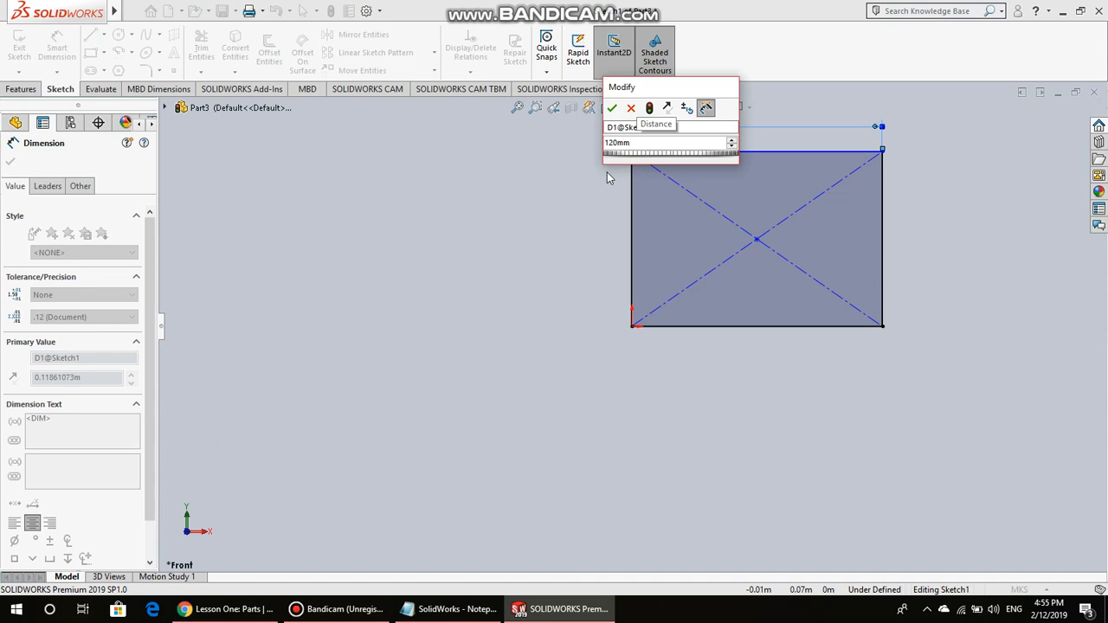
key(Return)
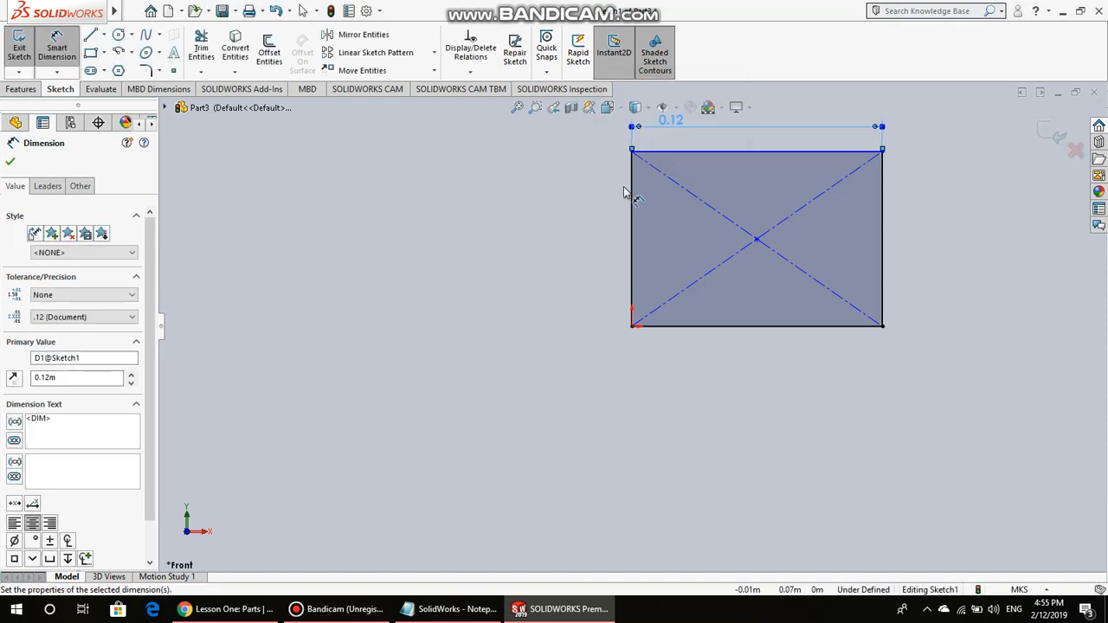
- Dimension the rectangle's left edge, set its length to 120 mm, and finish dimensioning
click(632, 196)
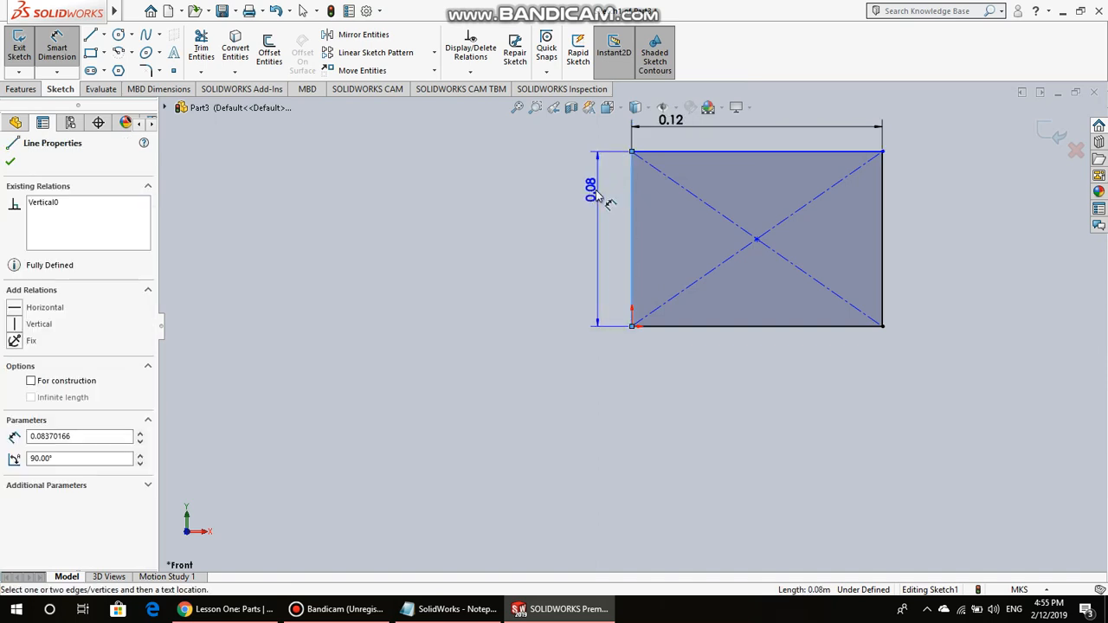
click(596, 189)
text(120mm)
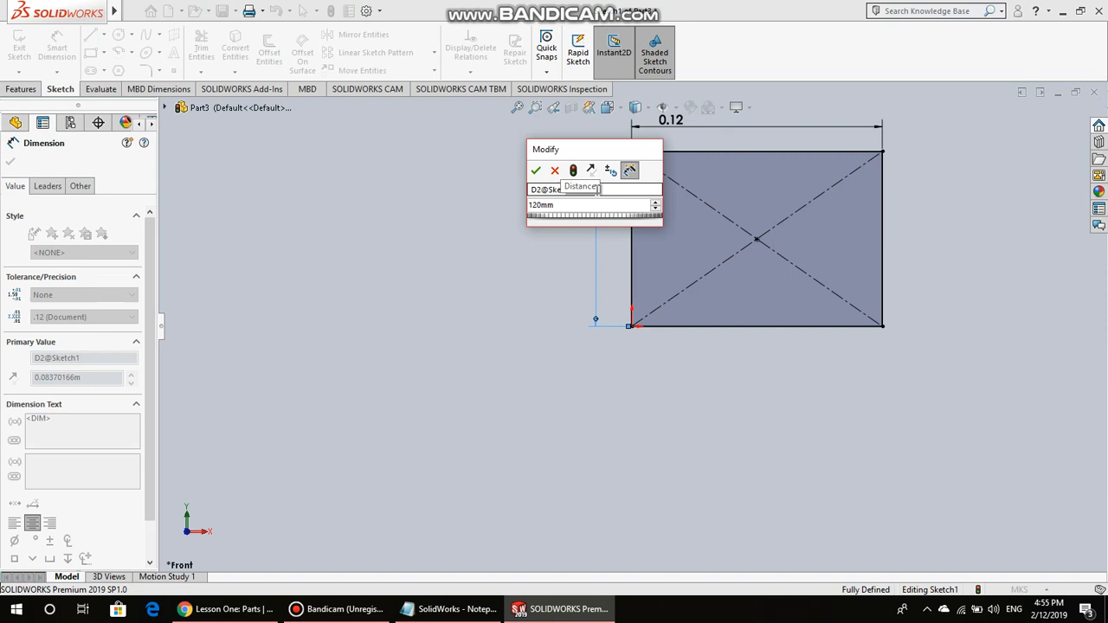
key(Return)
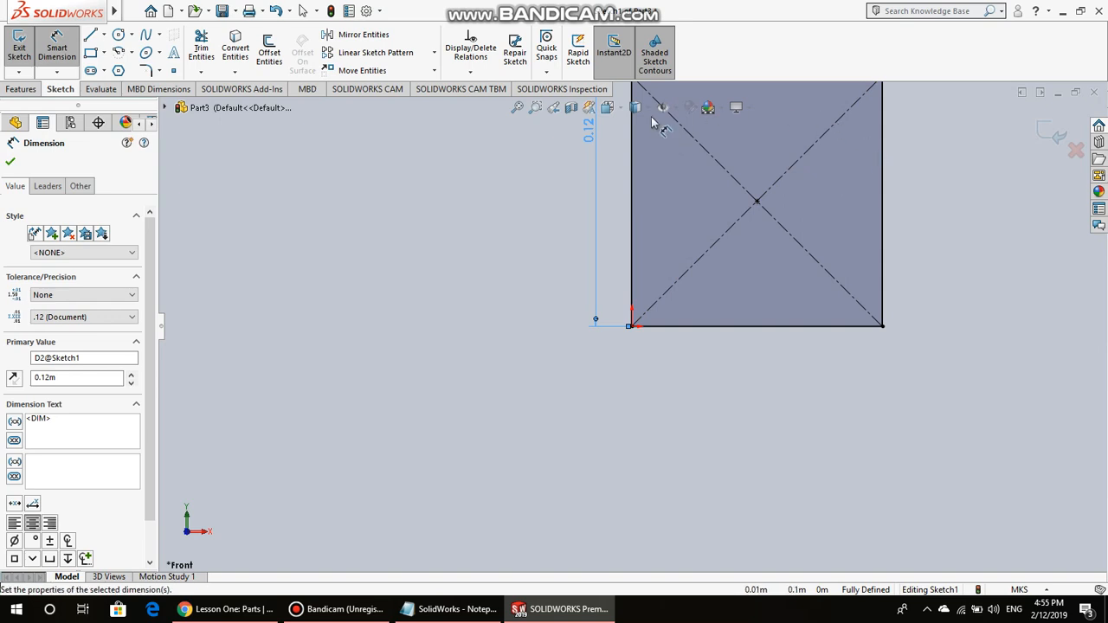
click(517, 107)
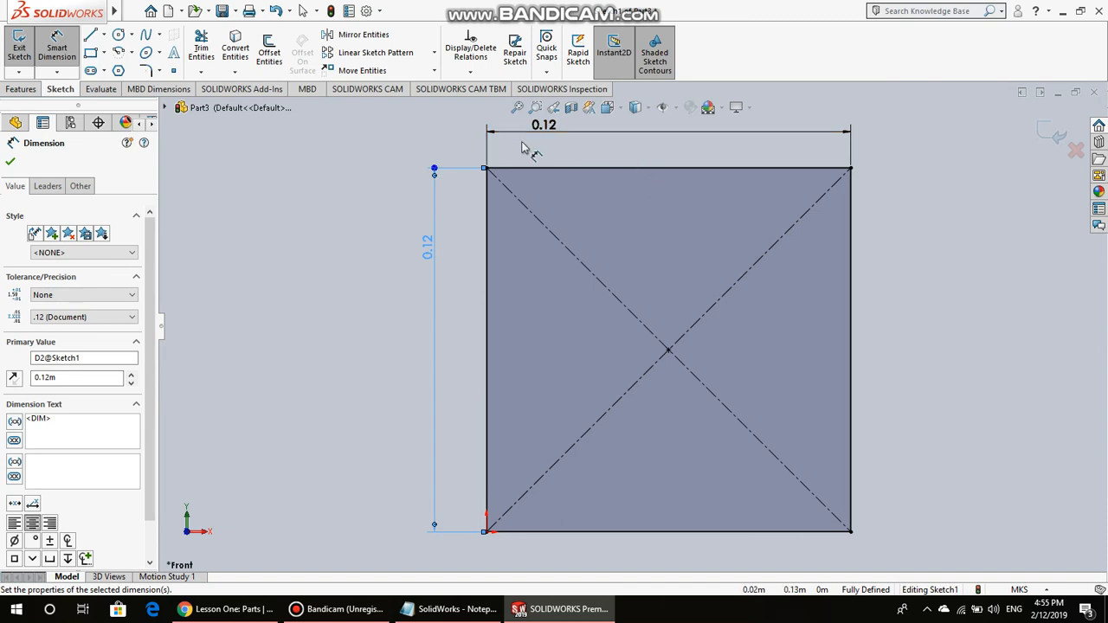
click(11, 162)
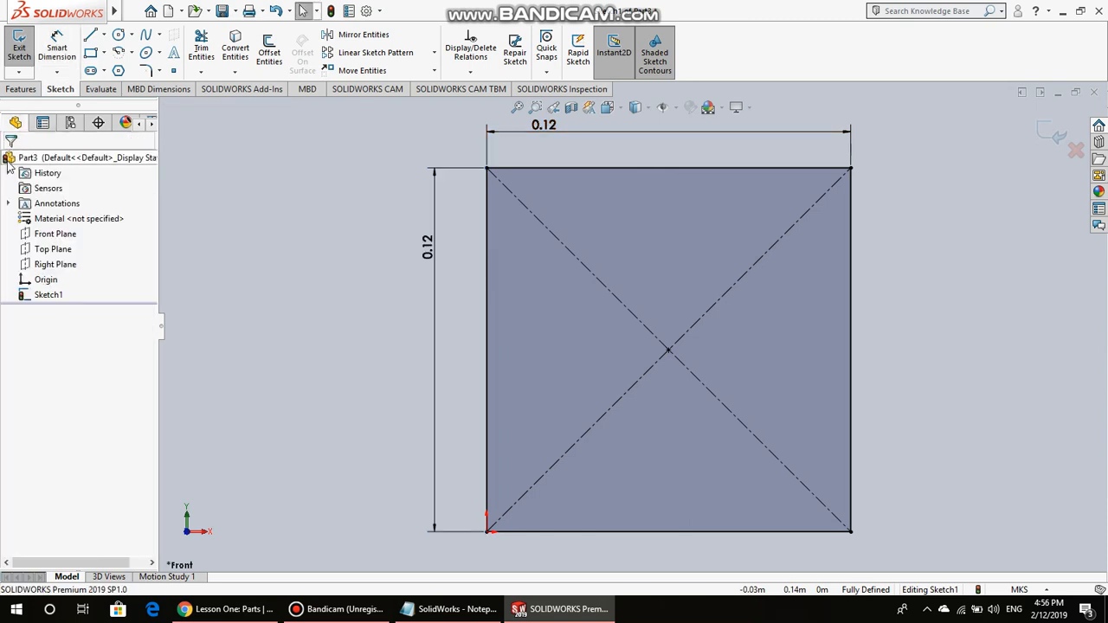
- Exit the sketch and extrude the square profile as a blind boss with a depth of 30 mm
click(20, 49)
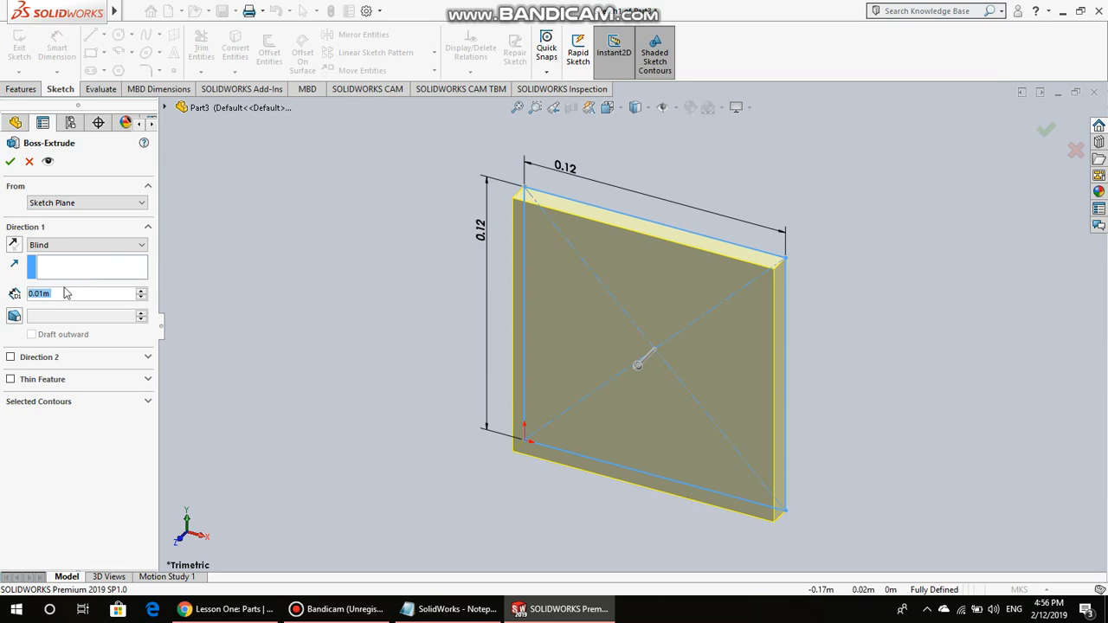
text(30)
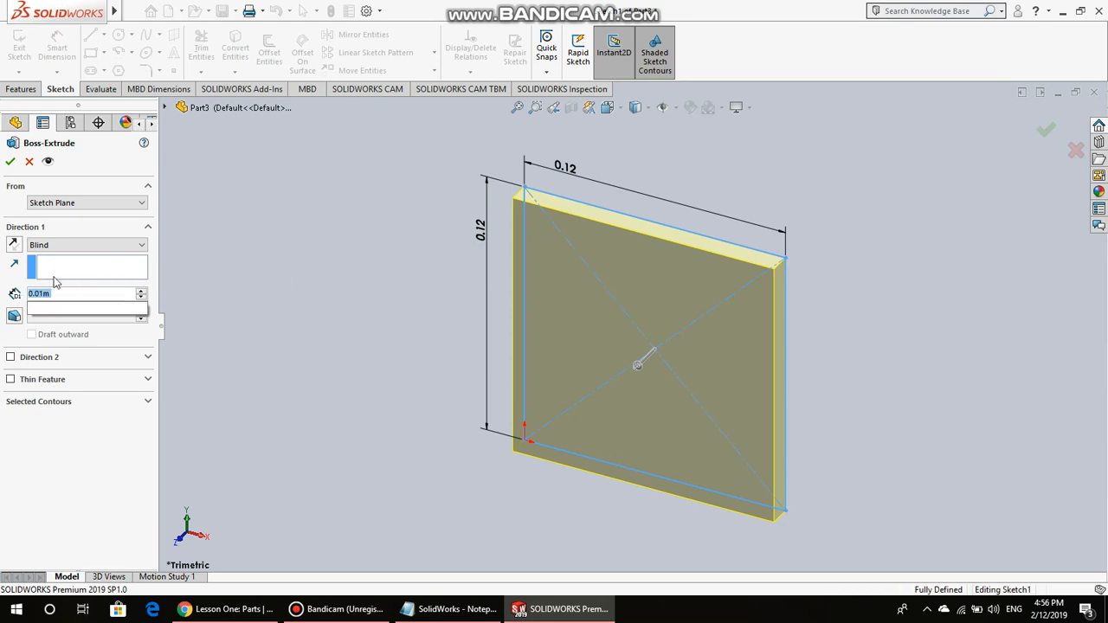
text(mm)
key(Return)
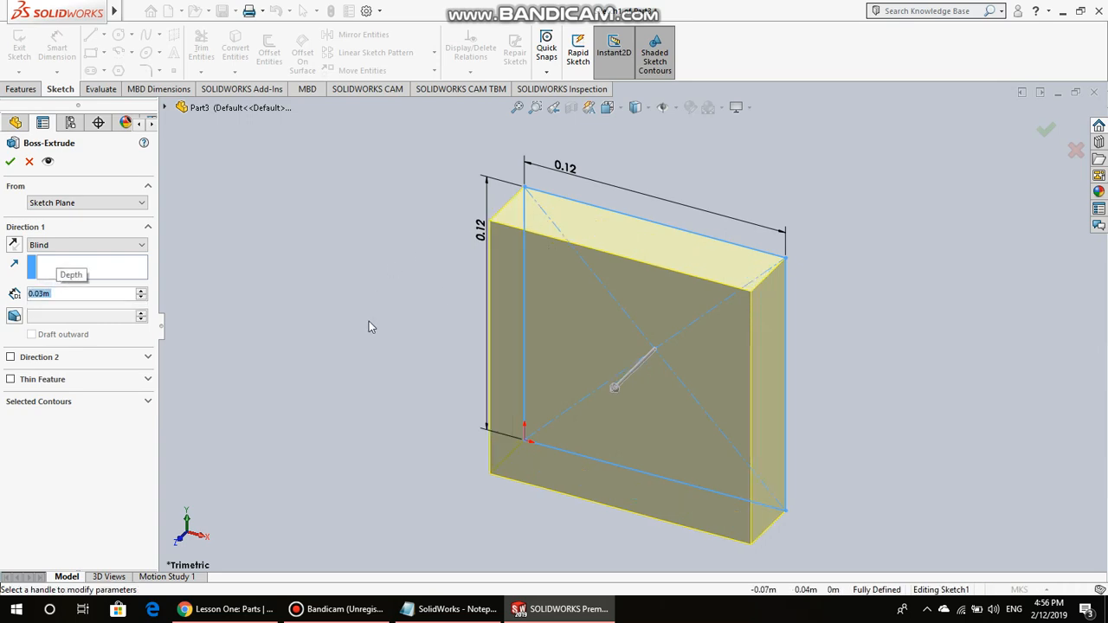
click(10, 163)
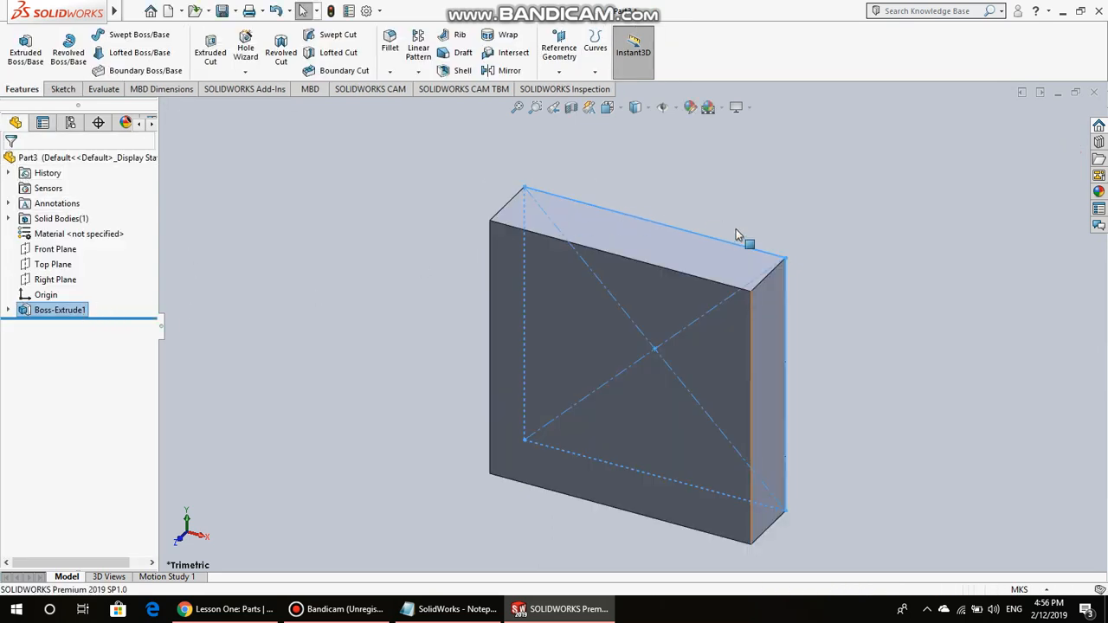
- Examine the extruded block from the front, top, right and isometric orientations
middle_drag(849, 218, 436, 532)
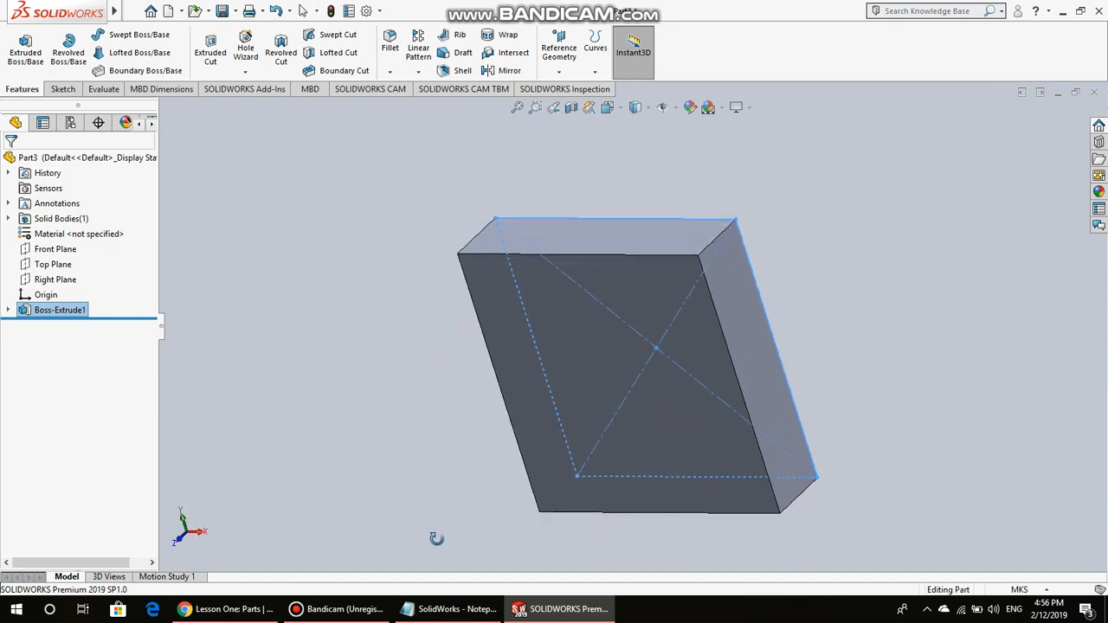
click(620, 109)
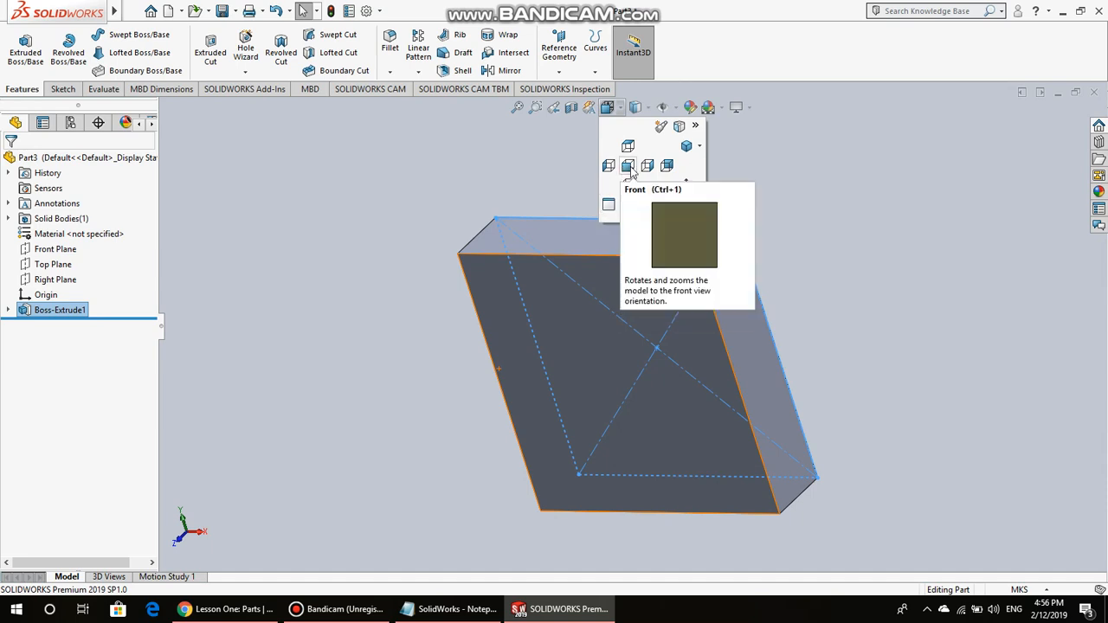
click(628, 166)
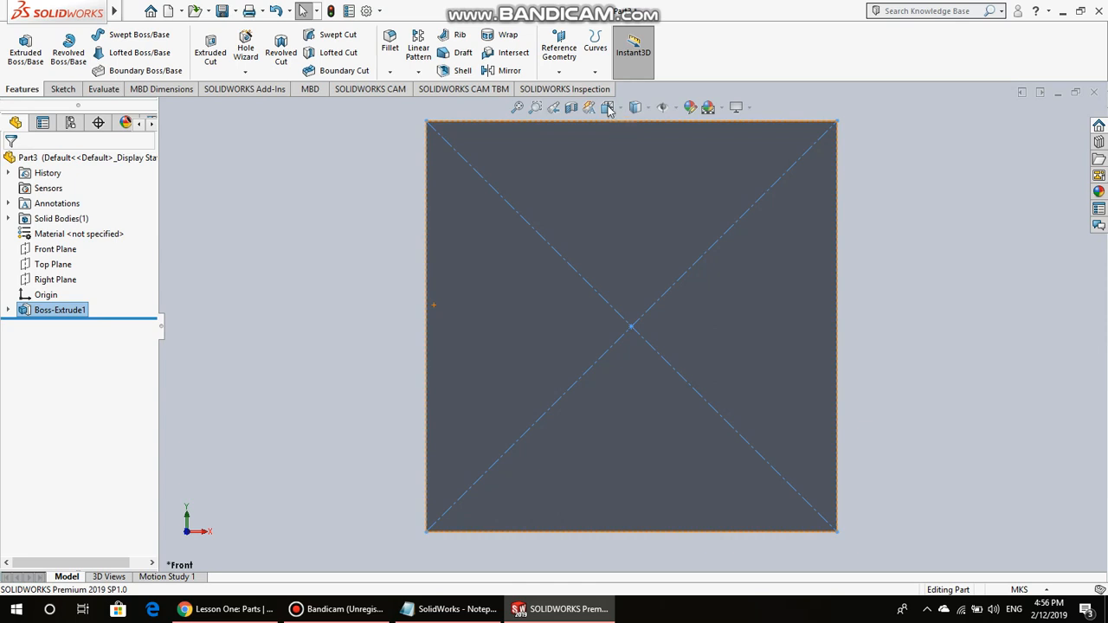
click(609, 109)
click(630, 153)
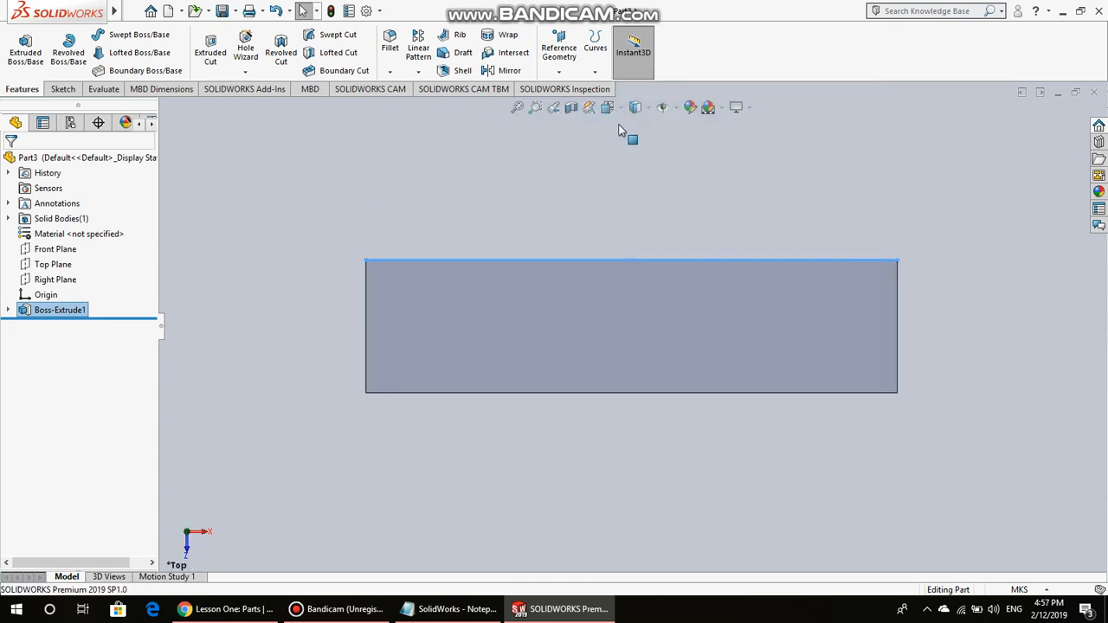
click(608, 108)
click(649, 165)
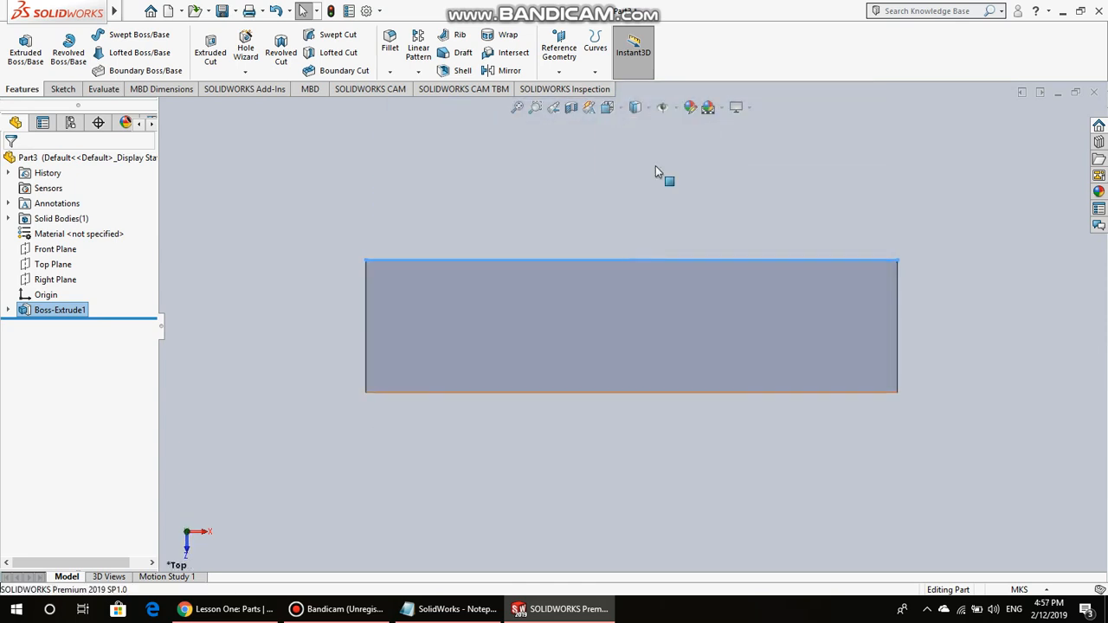
click(609, 108)
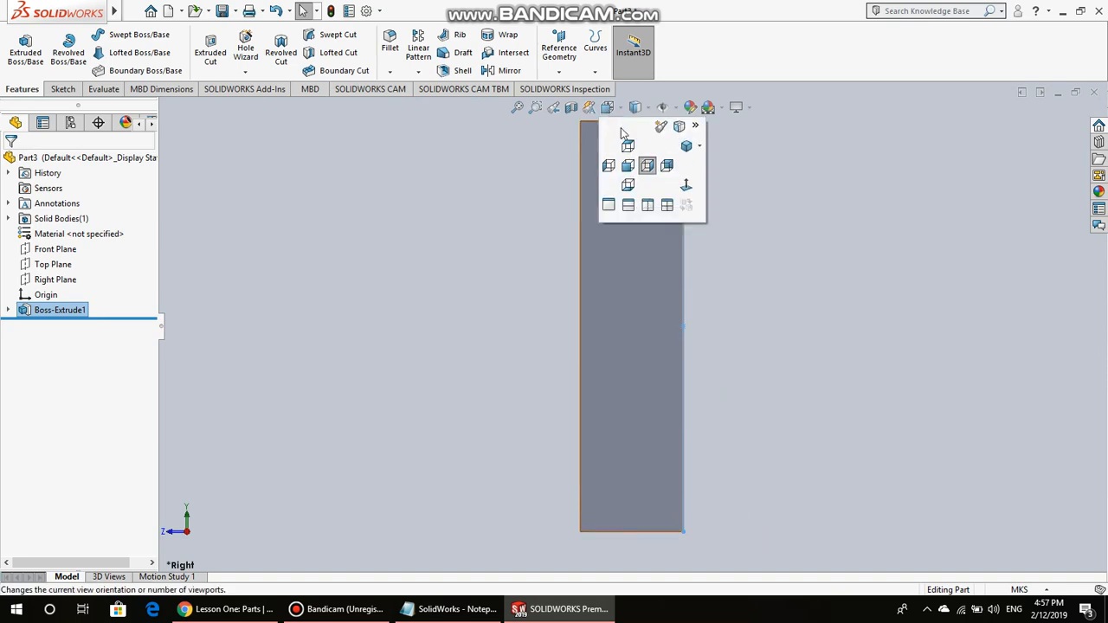
click(690, 149)
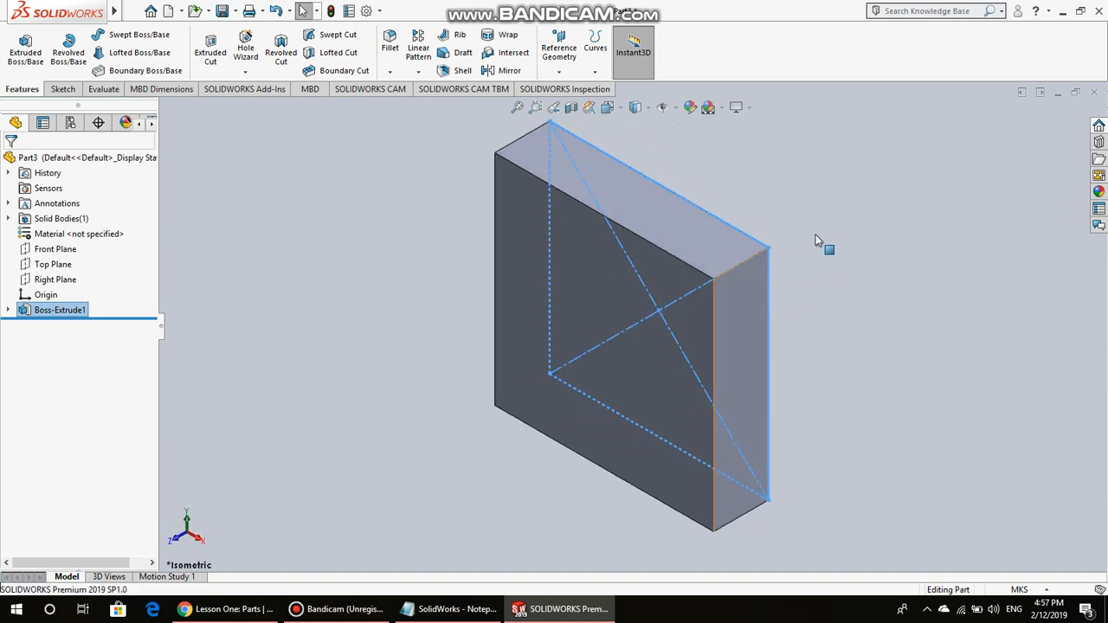
middle_drag(924, 253, 939, 226)
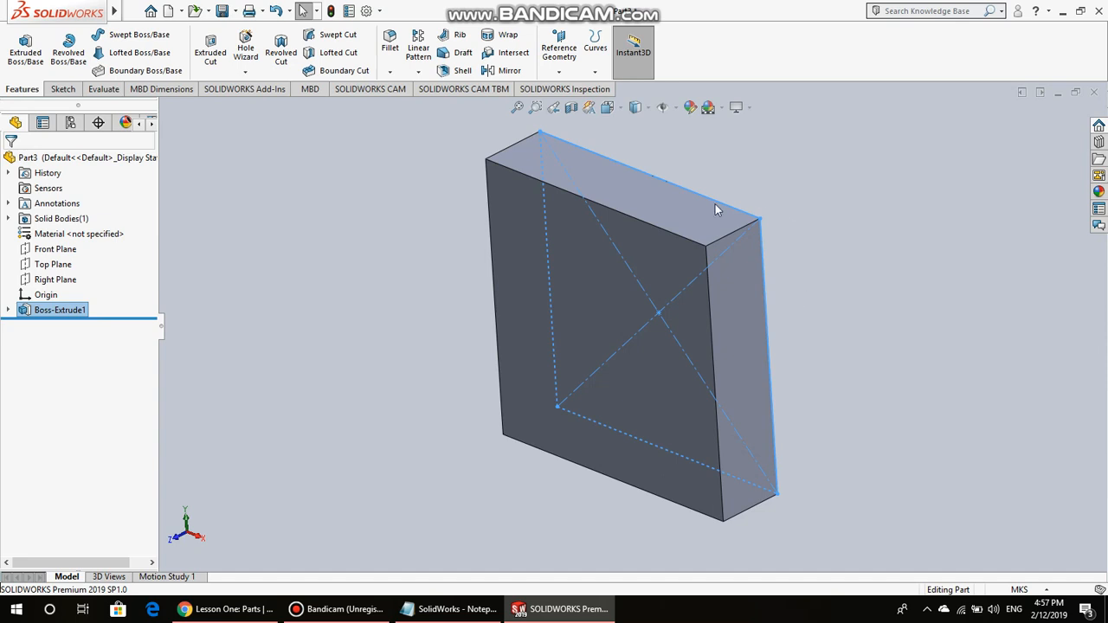
- Start a second Extruded Boss/Base sketch on the block's large front face, seen in the Front view
click(521, 275)
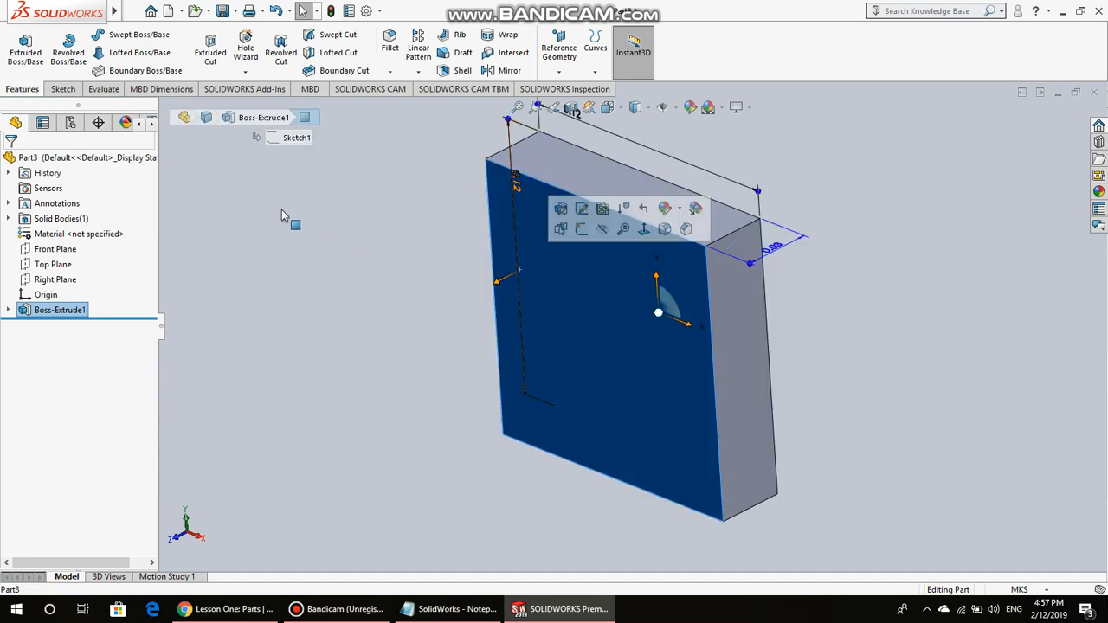
click(28, 52)
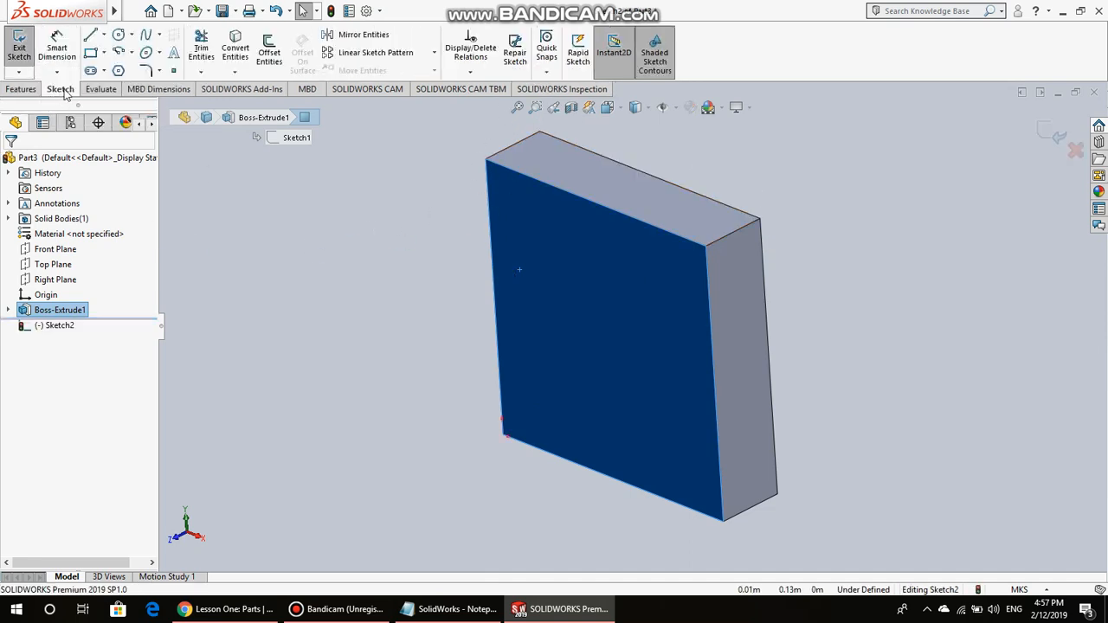
click(609, 110)
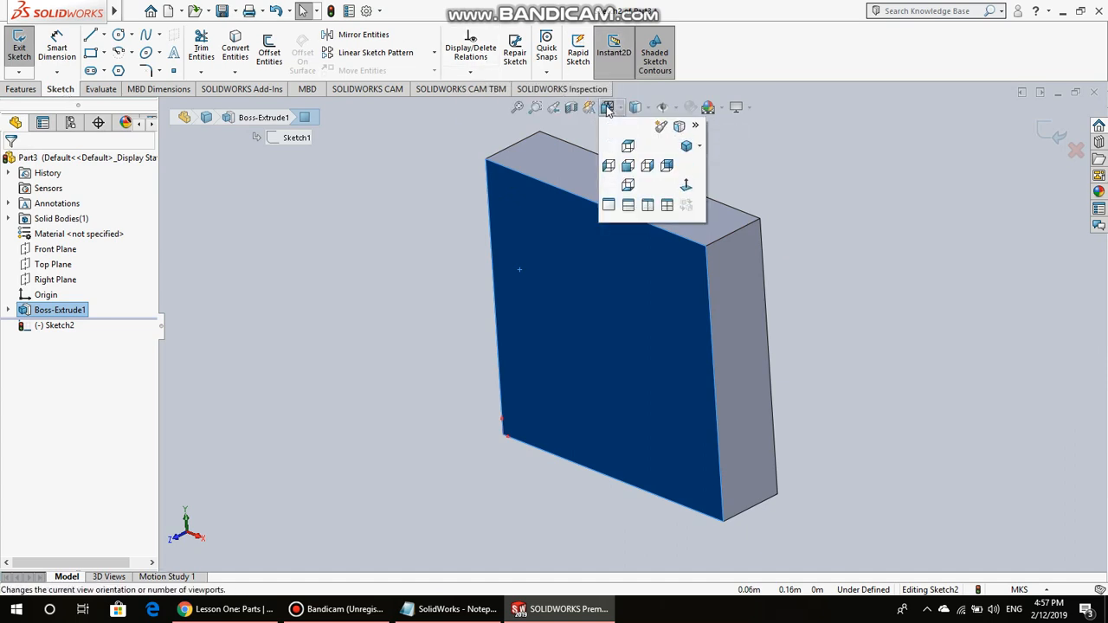
click(623, 168)
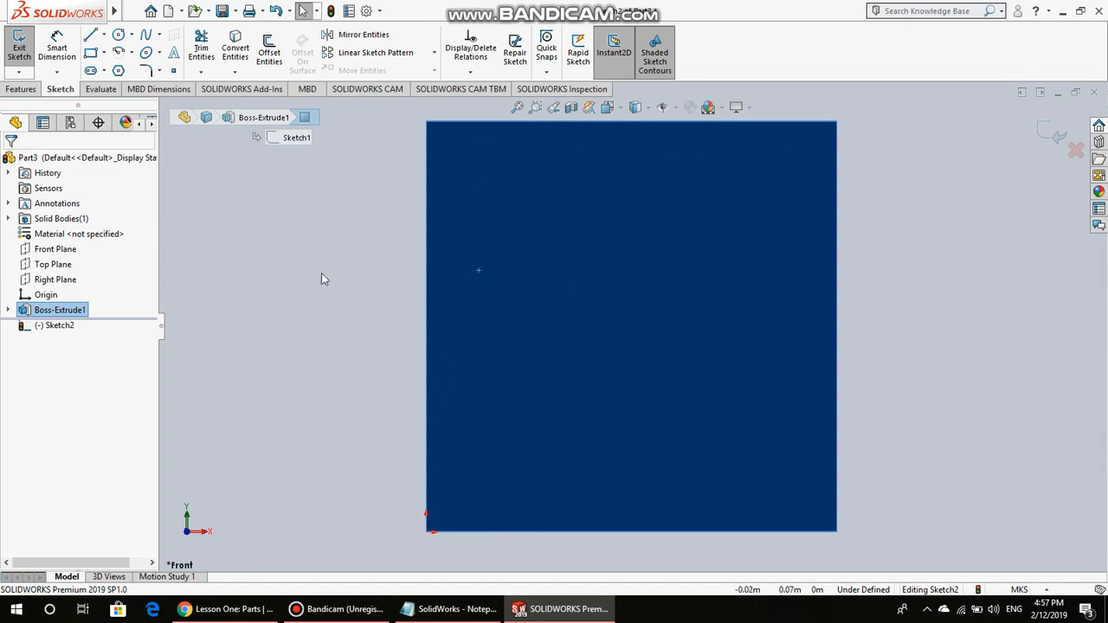
- Sketch a circle with a radius of about 34 mm in the upper-left area of the block's front face
click(120, 36)
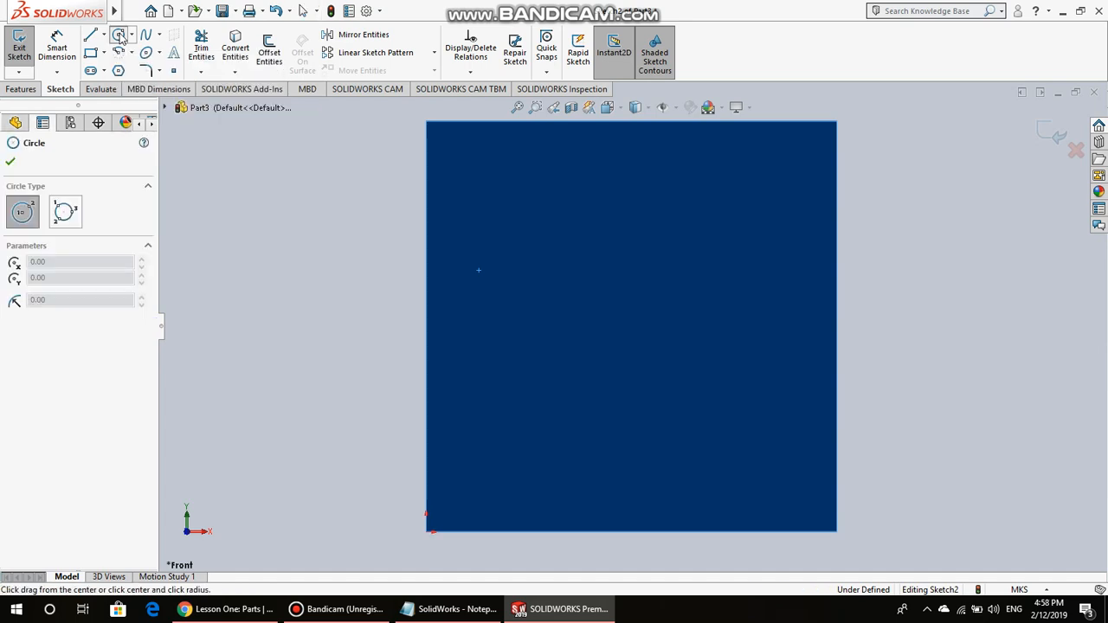
click(571, 243)
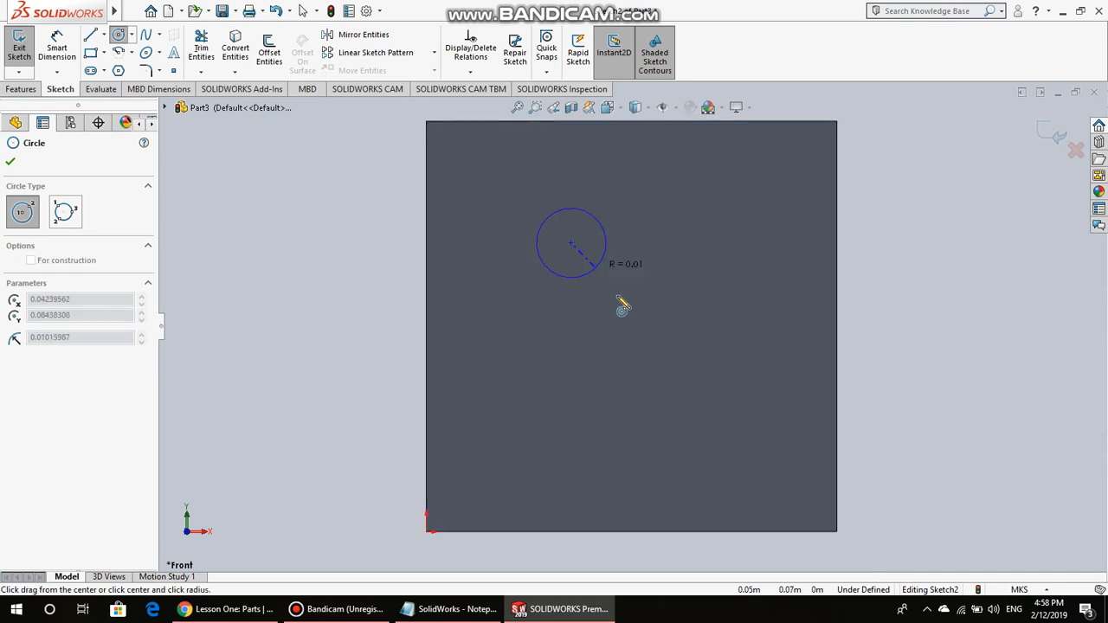
click(655, 332)
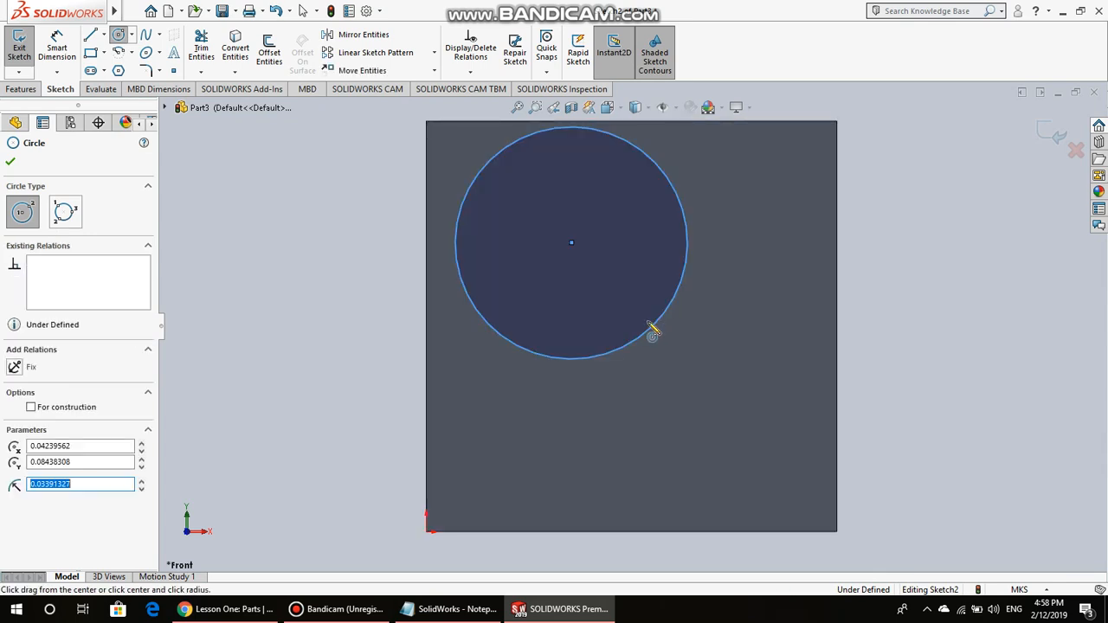
click(575, 246)
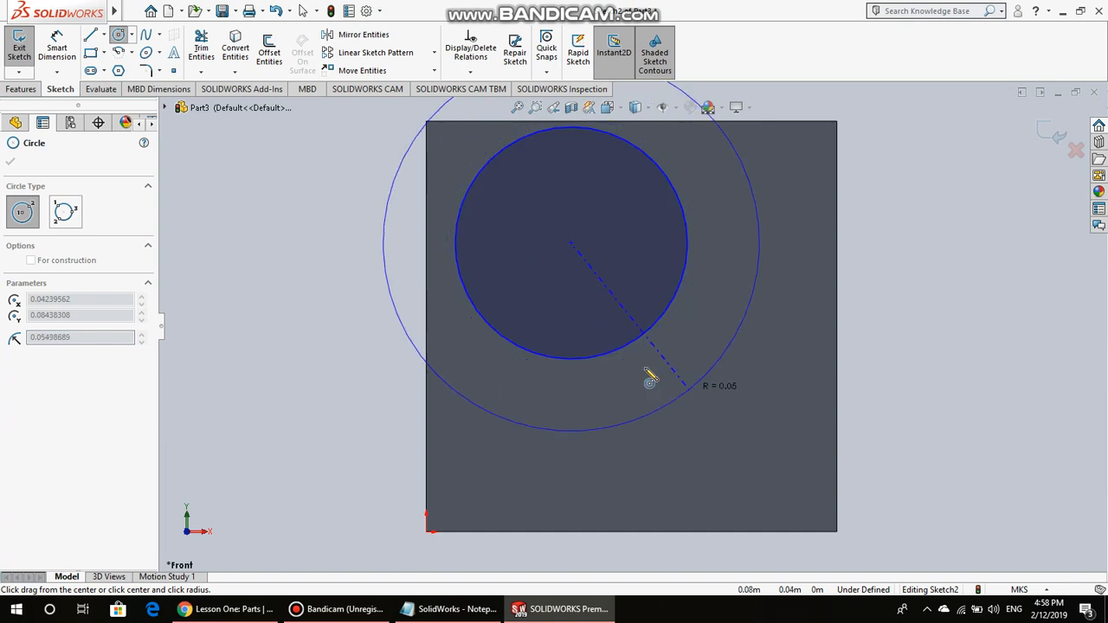
right_click(575, 287)
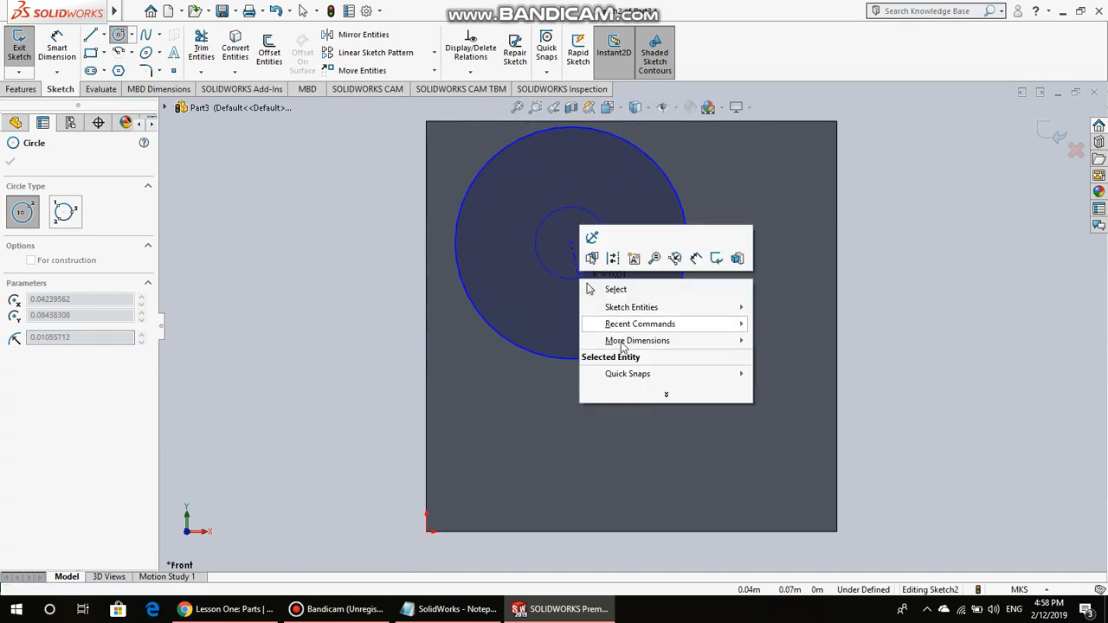
click(559, 325)
click(557, 321)
key(Escape)
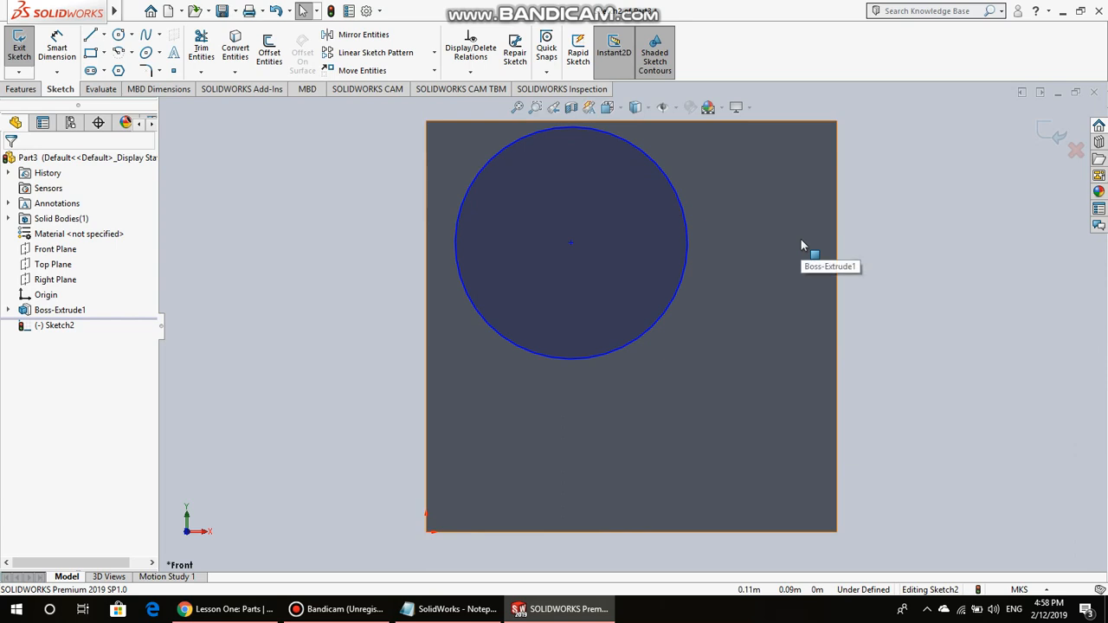
- Dimension the circle's diameter and set it to 70 mm
click(52, 54)
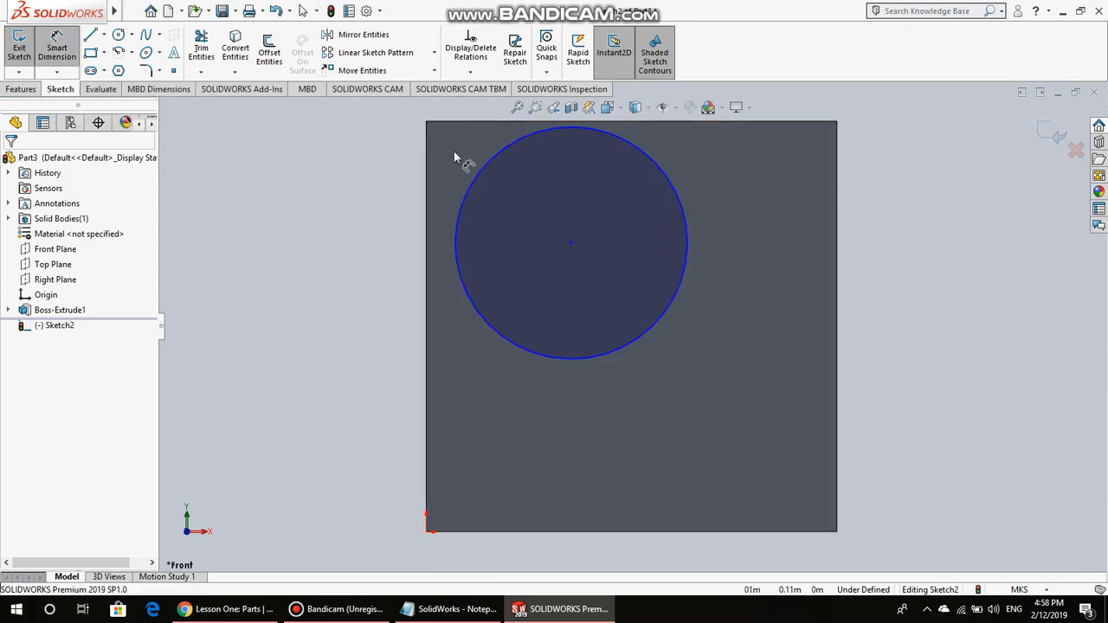
click(479, 177)
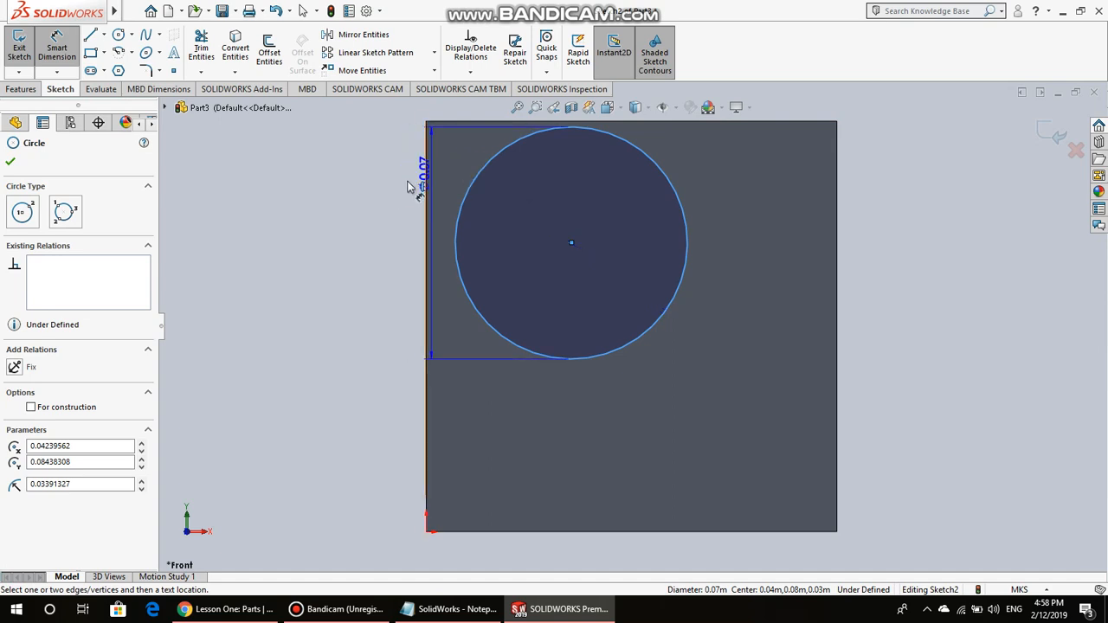
click(368, 198)
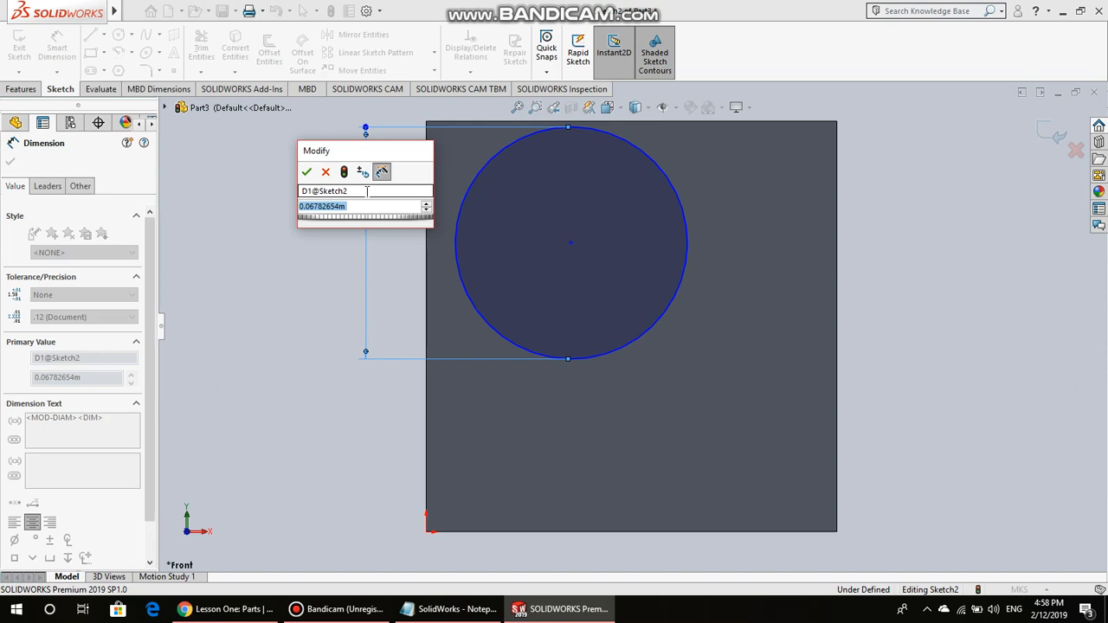
text(70mm)
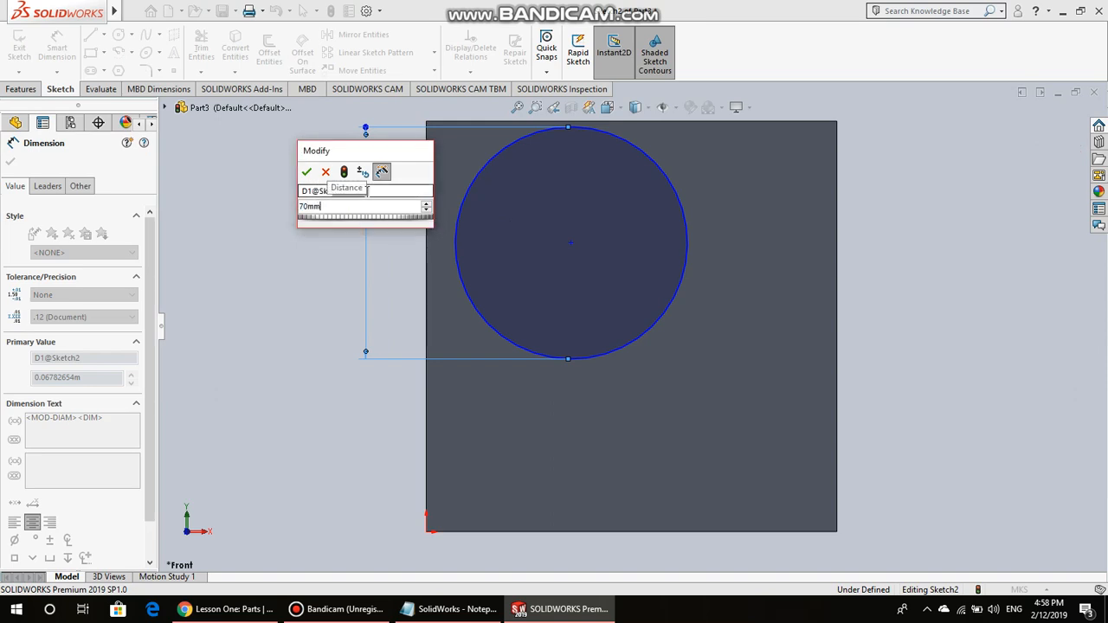
key(Return)
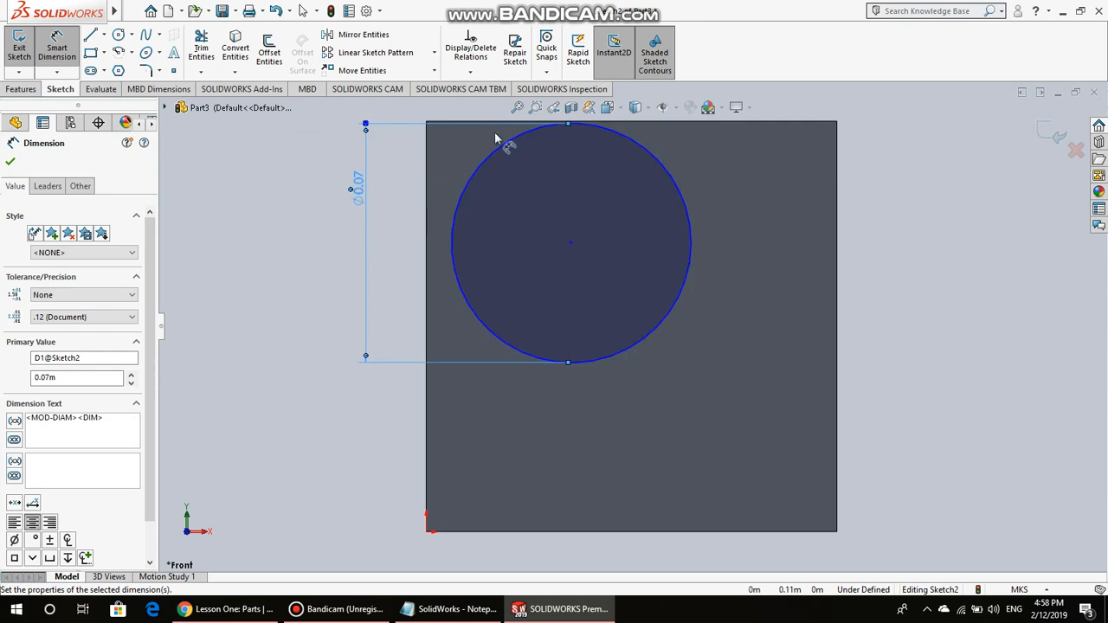
- Dimension the circle's centre from the block's top edge and set the distance to 60 mm
click(629, 140)
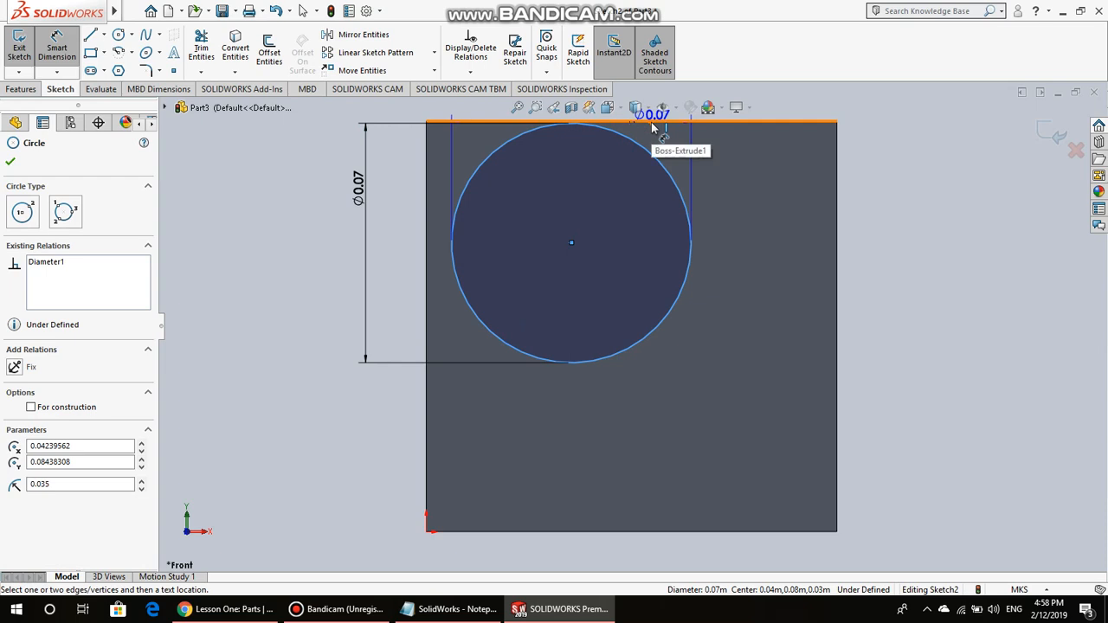
click(652, 123)
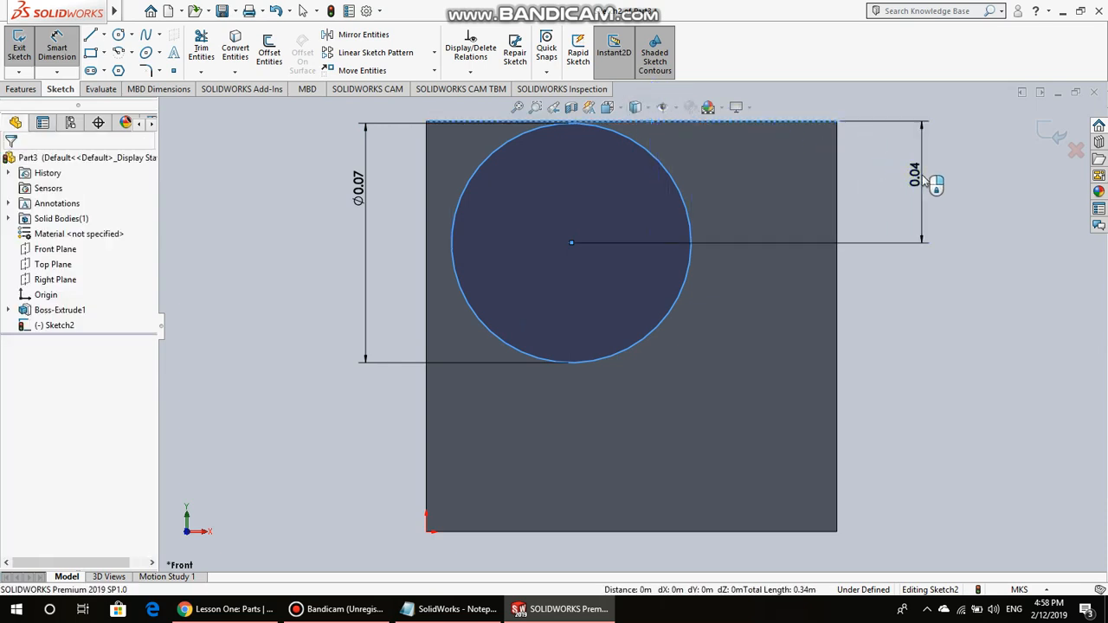
click(925, 179)
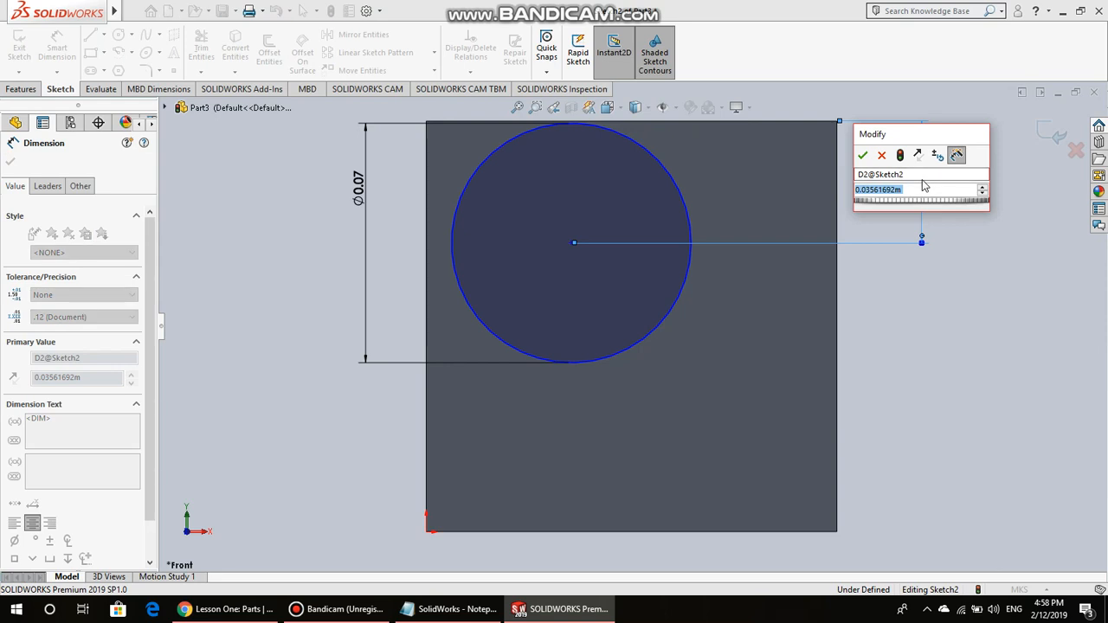
text(60mm)
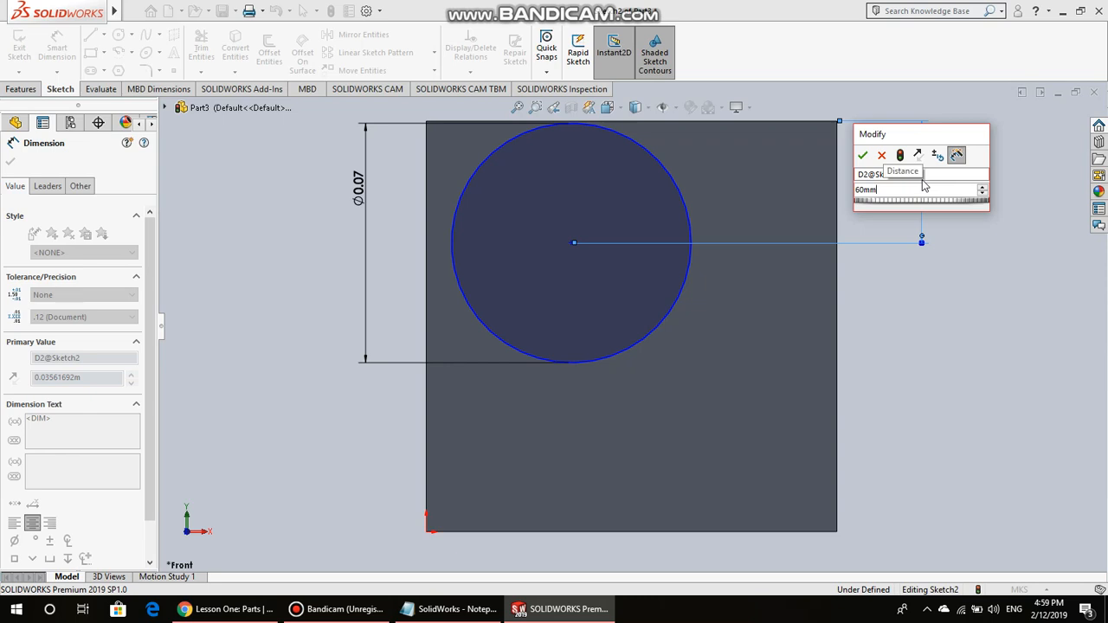
key(Return)
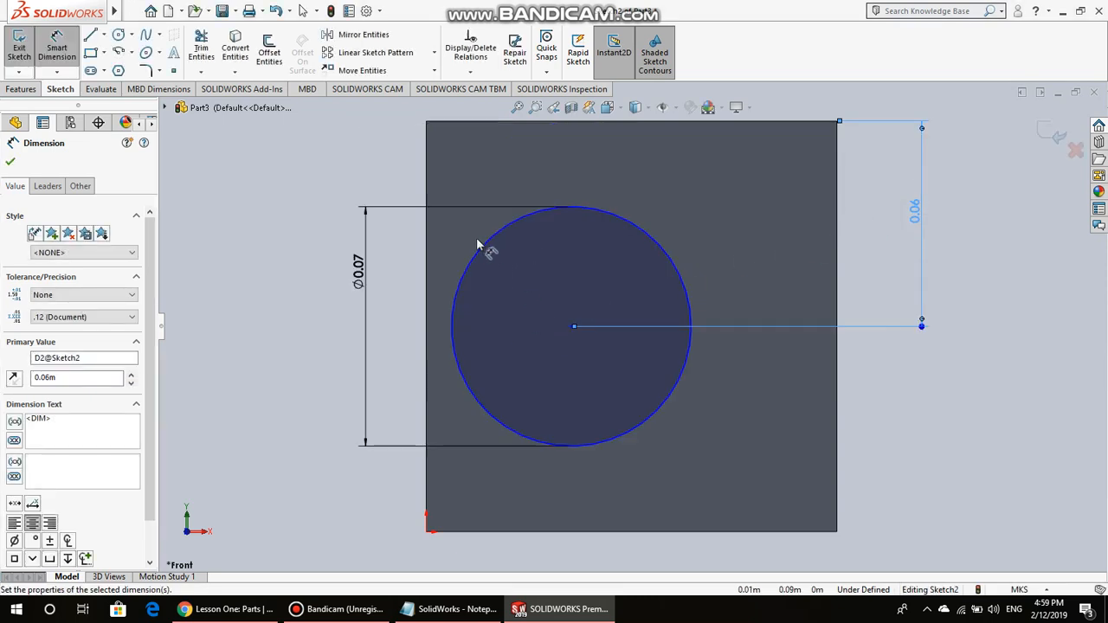
- Dimension the circle's centre from the block's left edge, set the distance to 60 mm, and finish dimensioning
click(483, 248)
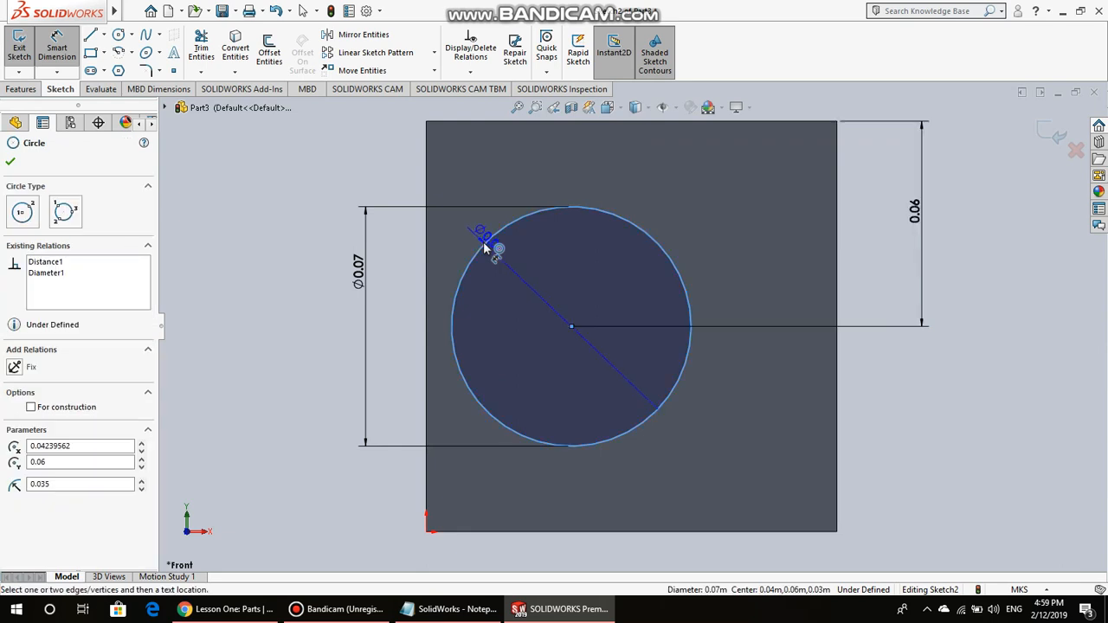
click(427, 227)
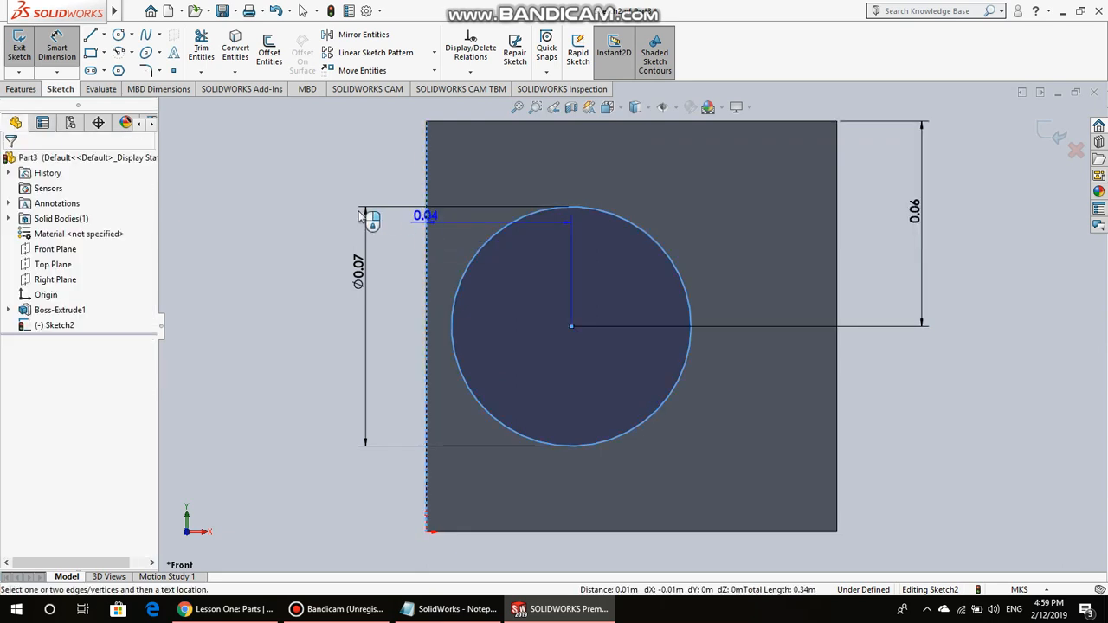
click(260, 239)
click(261, 240)
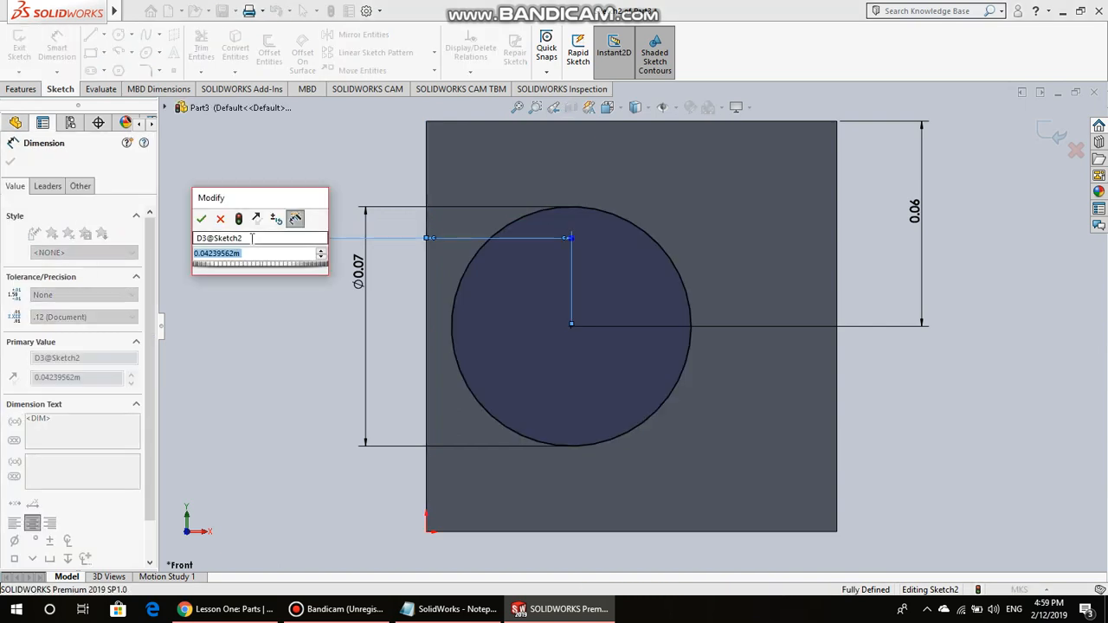
text(60mm)
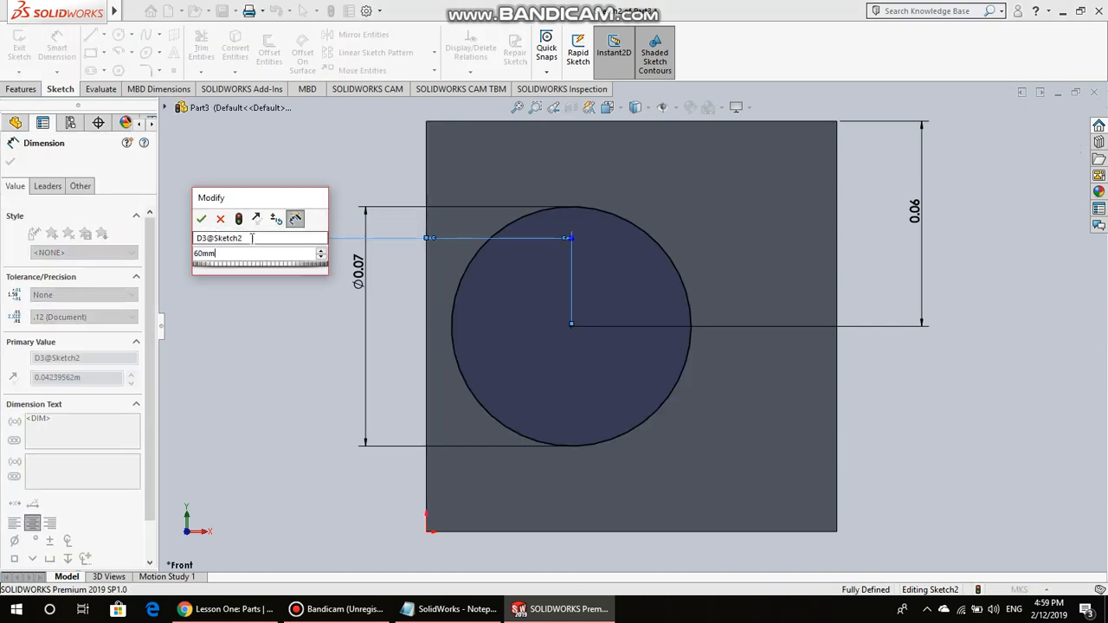
key(Return)
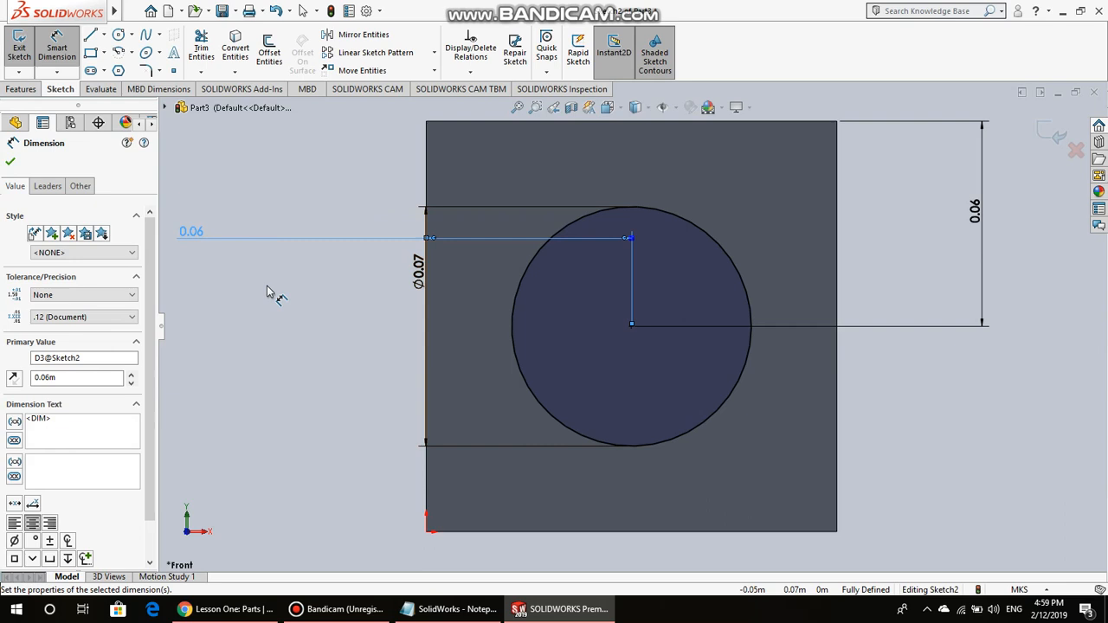
click(10, 161)
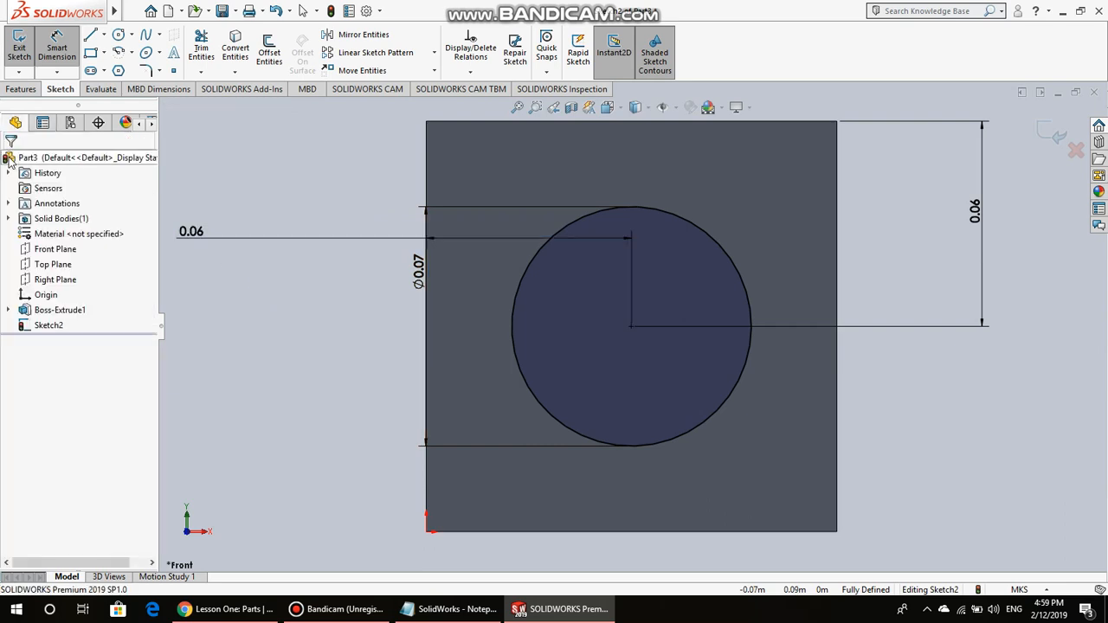
key(Escape)
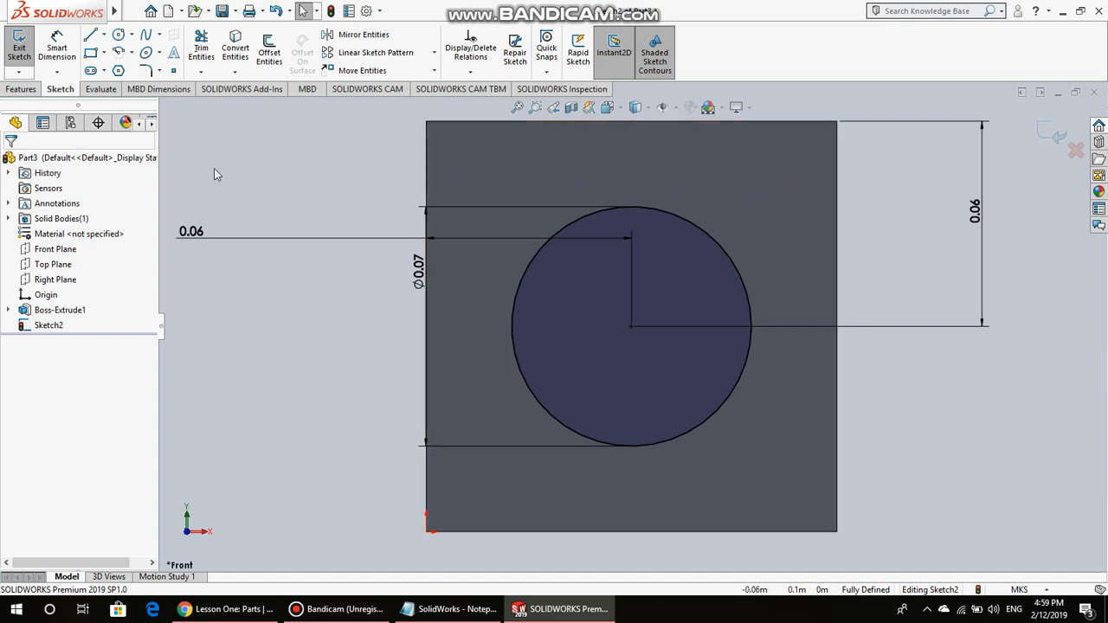
- Exit the sketch and extrude the circle as a blind boss with a depth of 25 mm, merged with the block
click(19, 51)
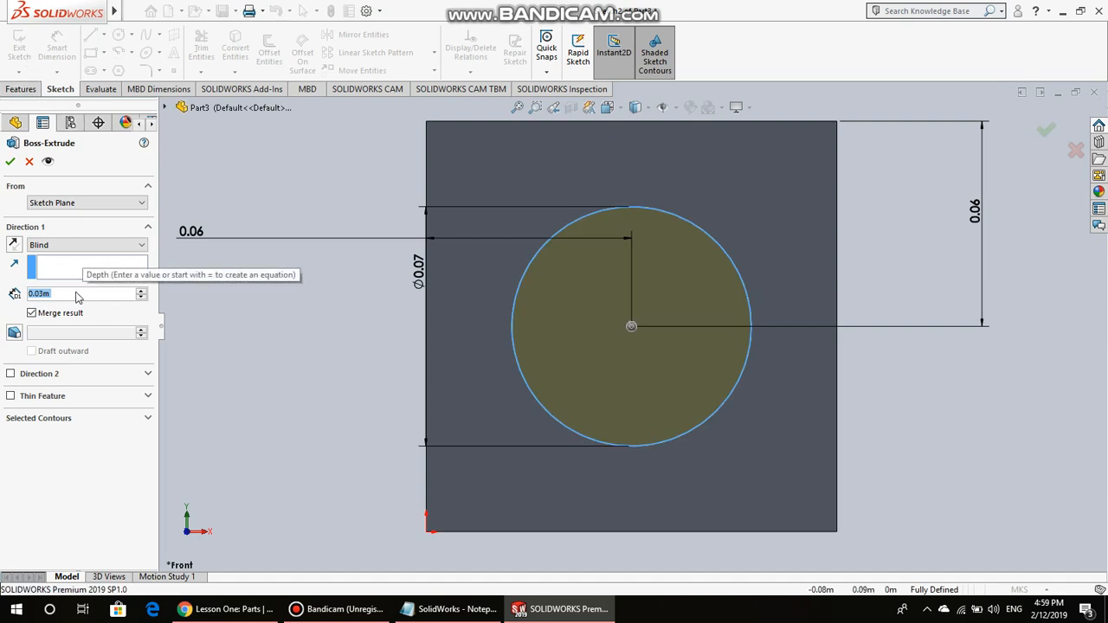
text(25mm)
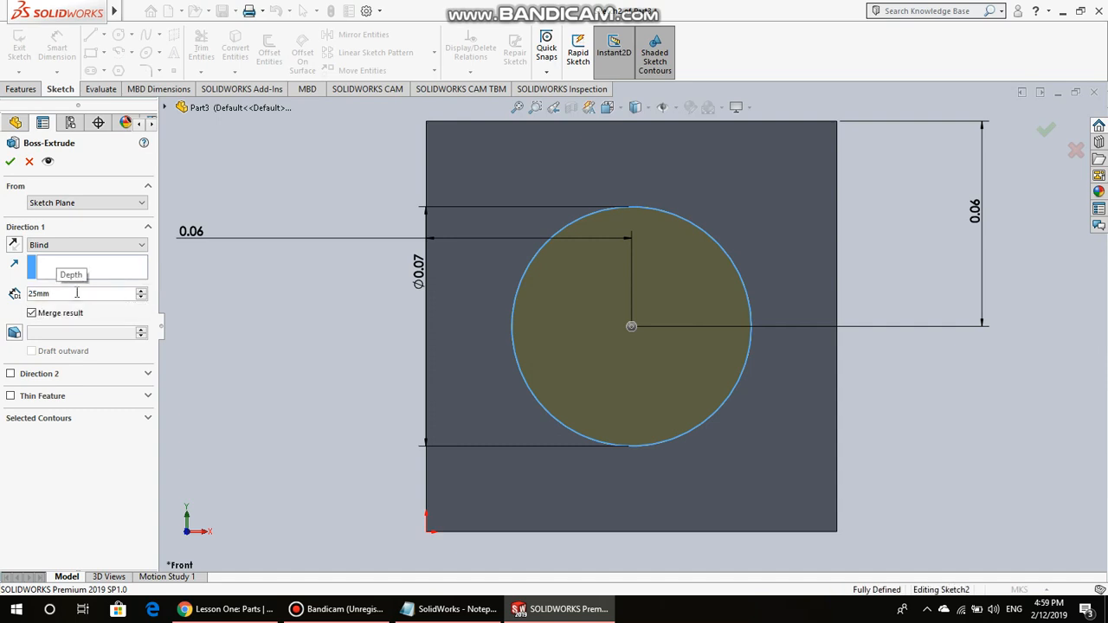
key(Return)
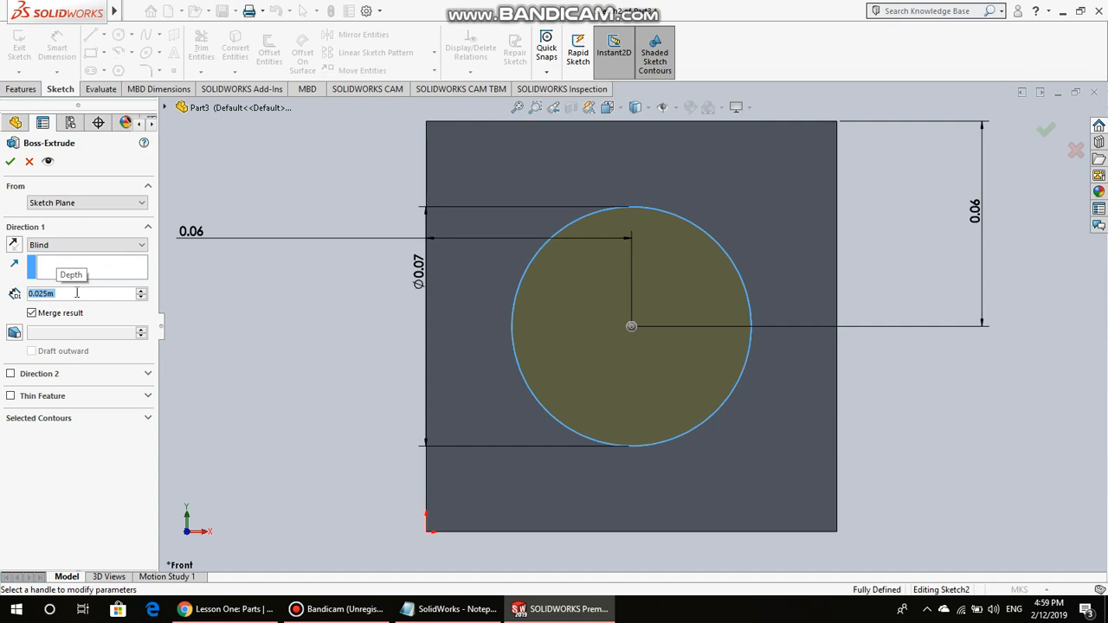
click(10, 164)
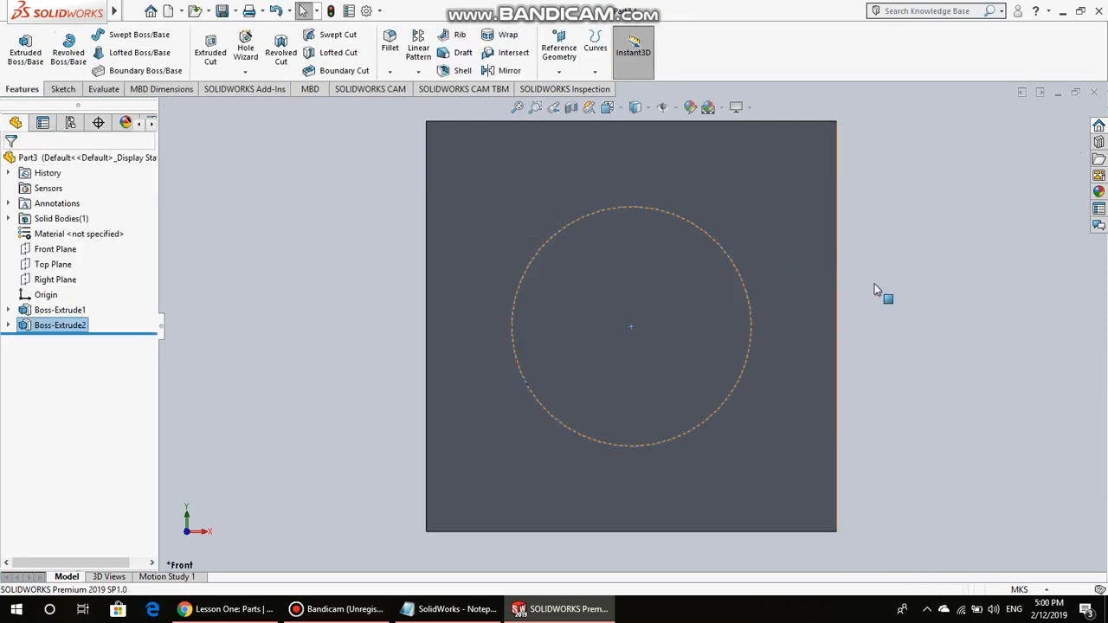
- Examine the block and its round boss from several angles, ending in the isometric orientation with the whole part in view
middle_drag(965, 205, 900, 179)
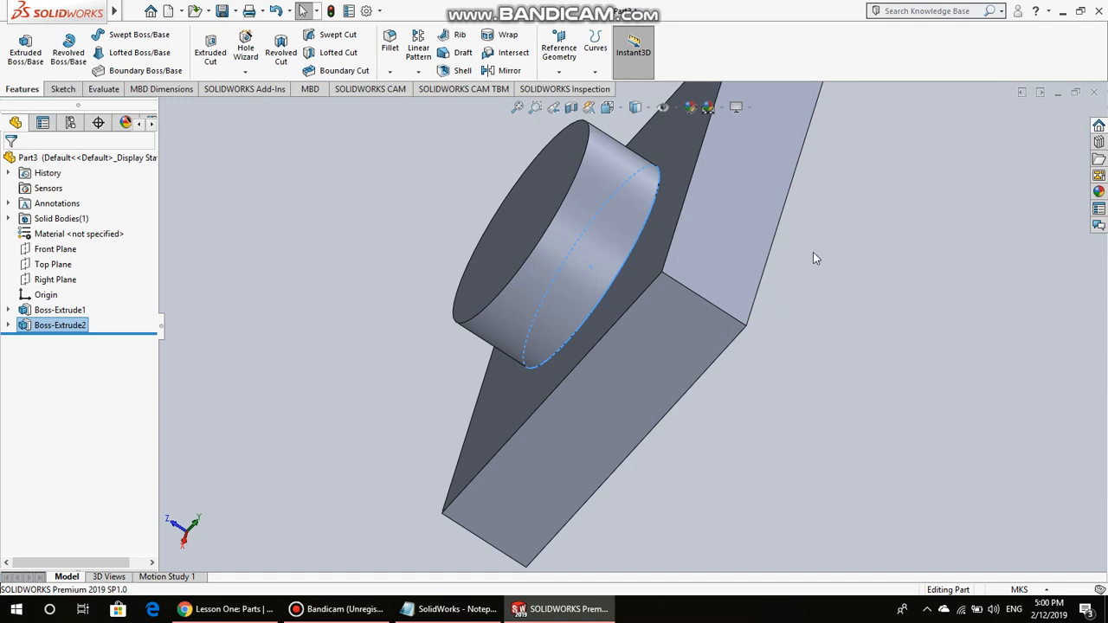
middle_drag(760, 387, 909, 246)
middle_drag(711, 447, 987, 462)
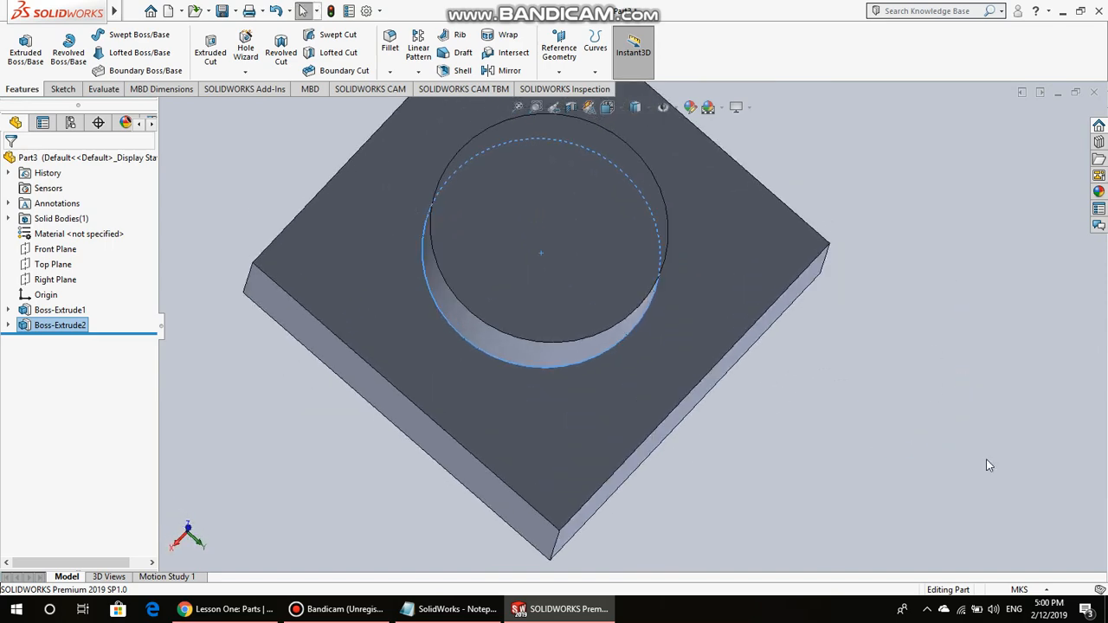
middle_drag(990, 230, 938, 237)
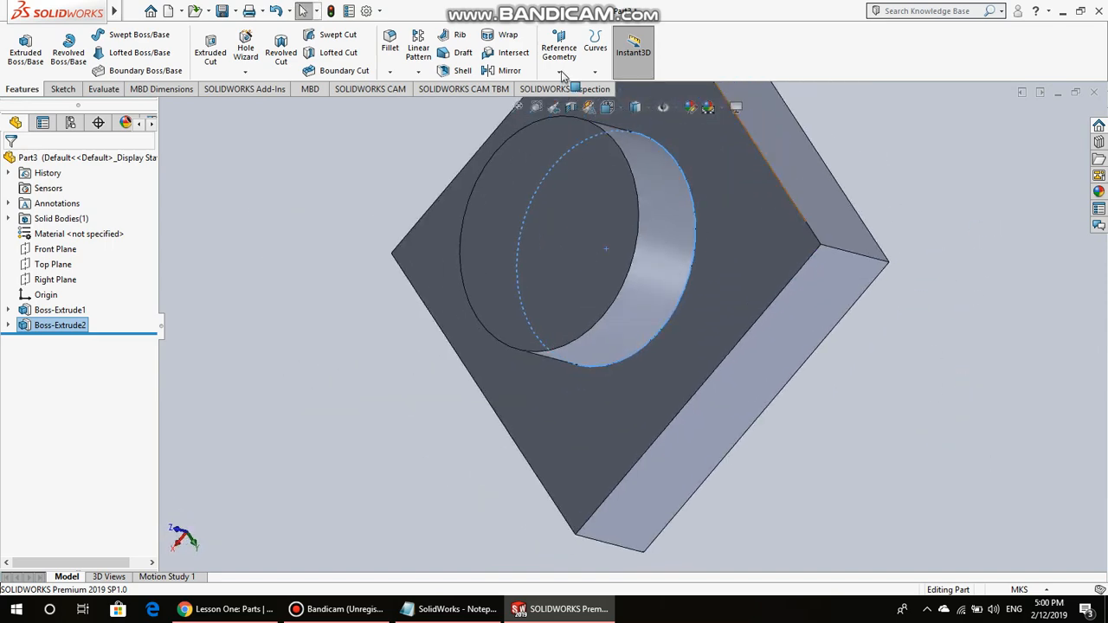
click(523, 107)
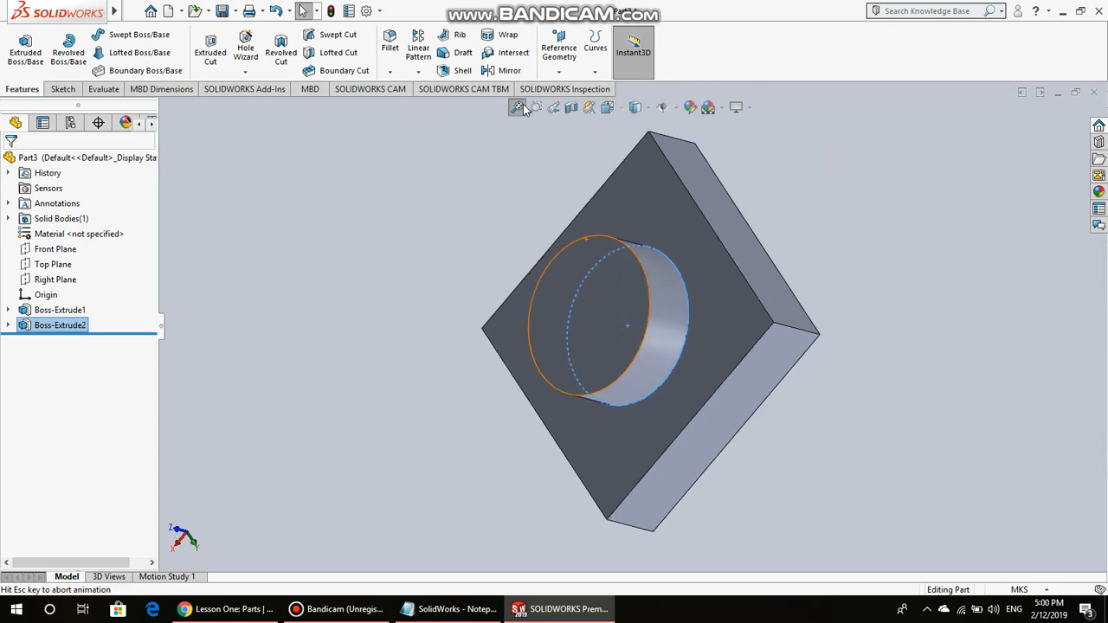
click(610, 108)
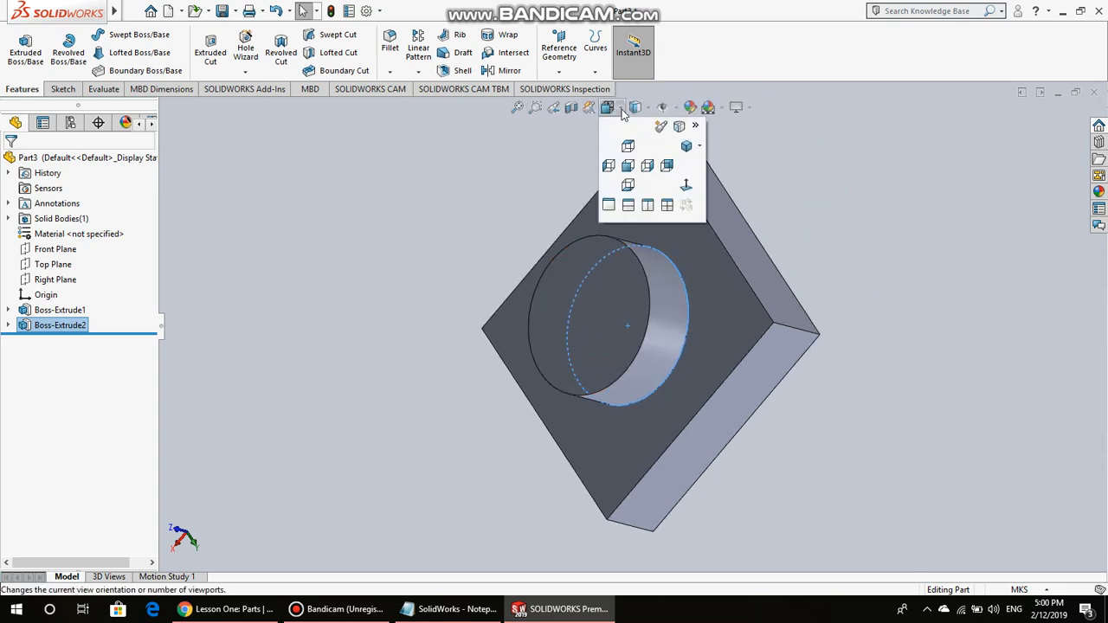
click(686, 146)
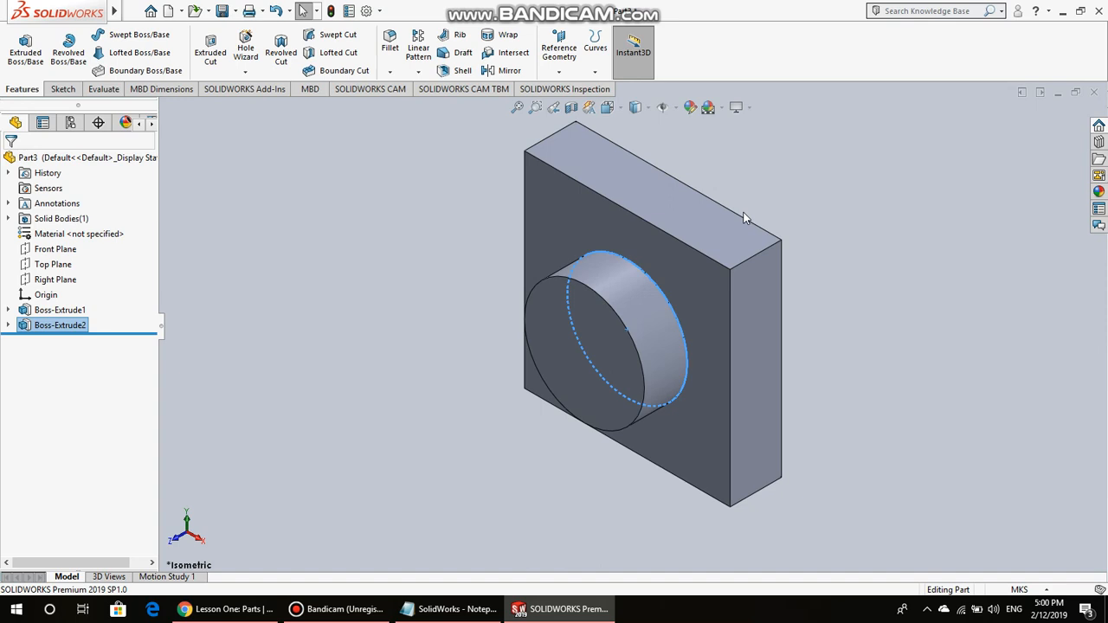
click(361, 613)
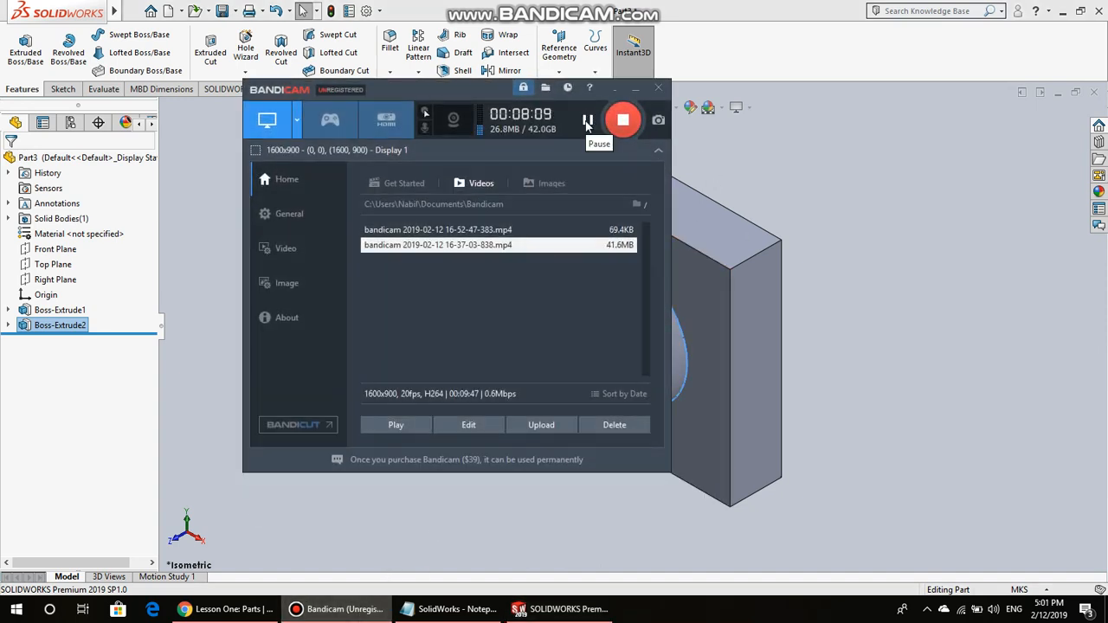
click(345, 615)
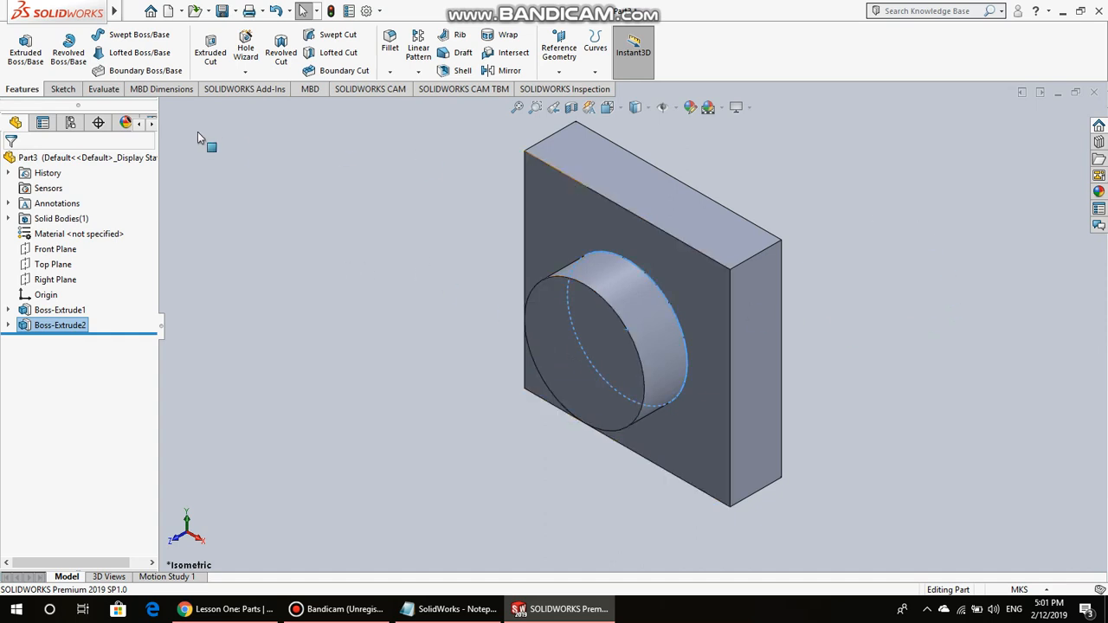
- Start an extruded cut with a sketch on the boss's flat front face and orient the part to the front view
click(215, 62)
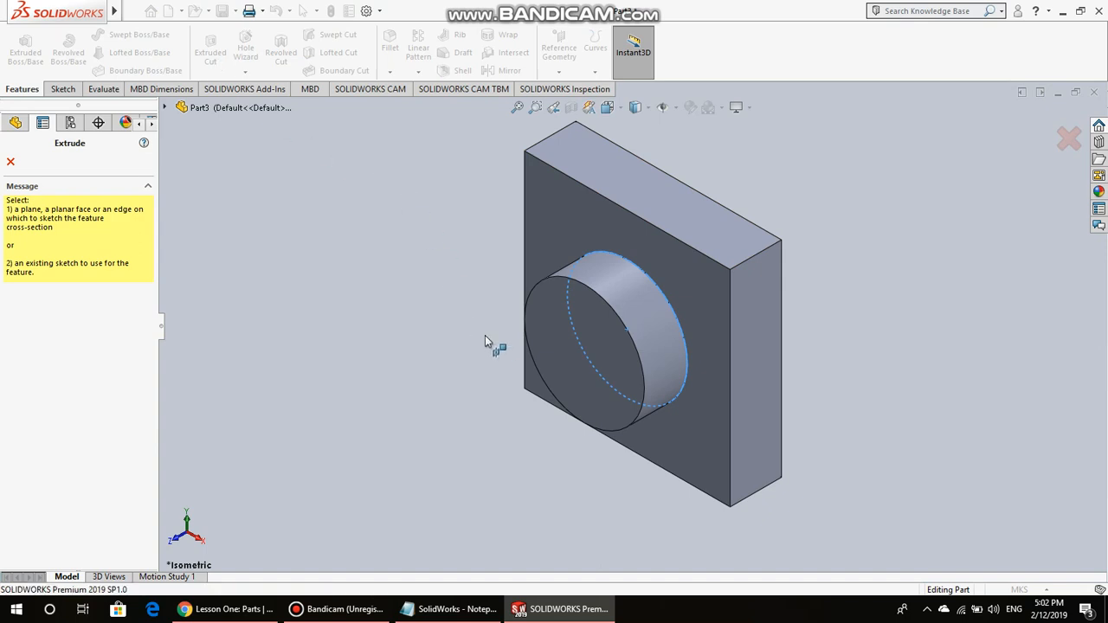
click(555, 347)
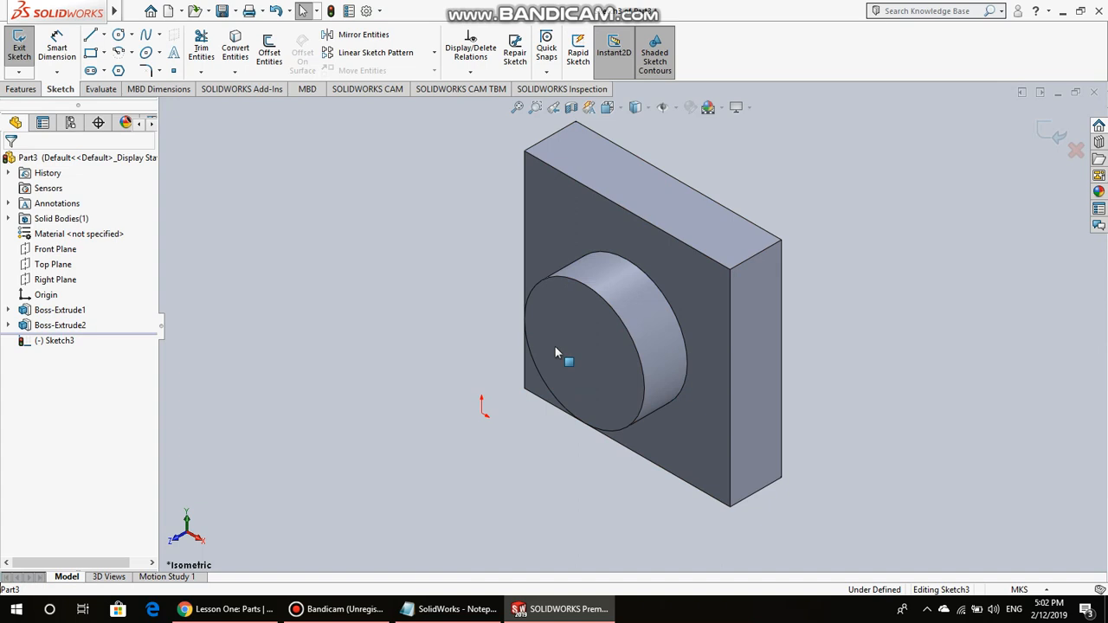
click(555, 346)
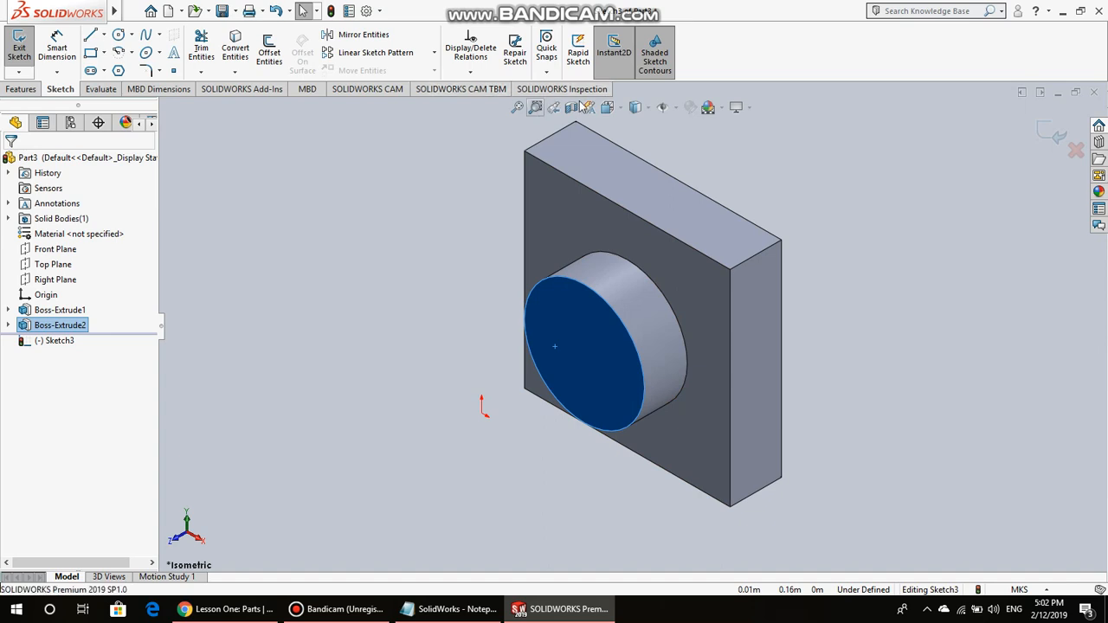
click(624, 113)
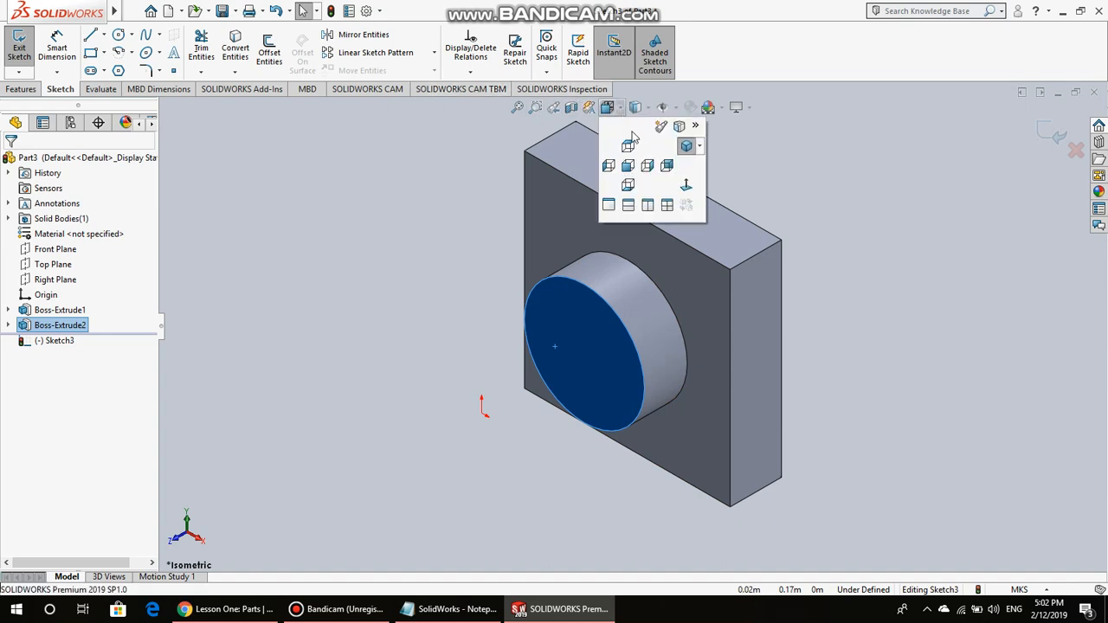
click(633, 165)
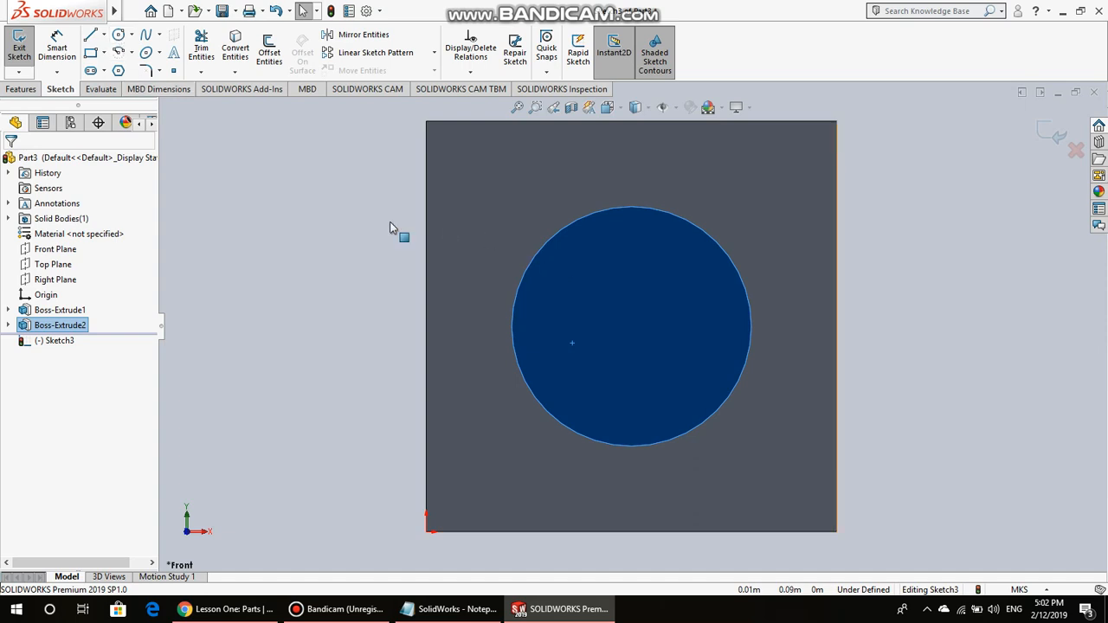
- Sketch a circle with a radius of about 24 mm, centred on the boss's centre
click(120, 38)
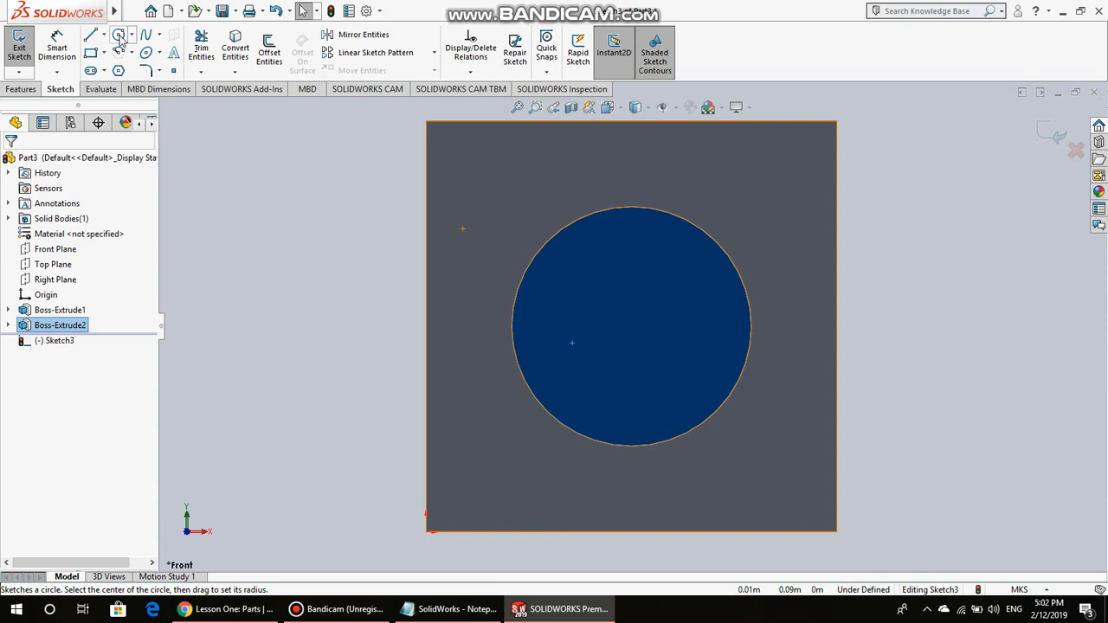
click(119, 38)
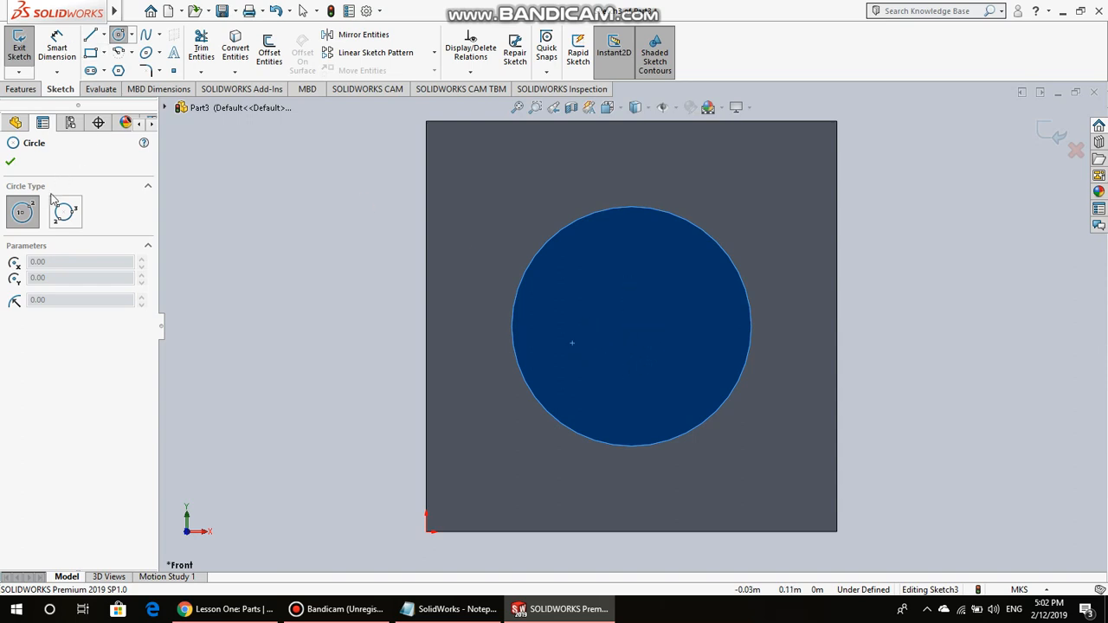
click(631, 327)
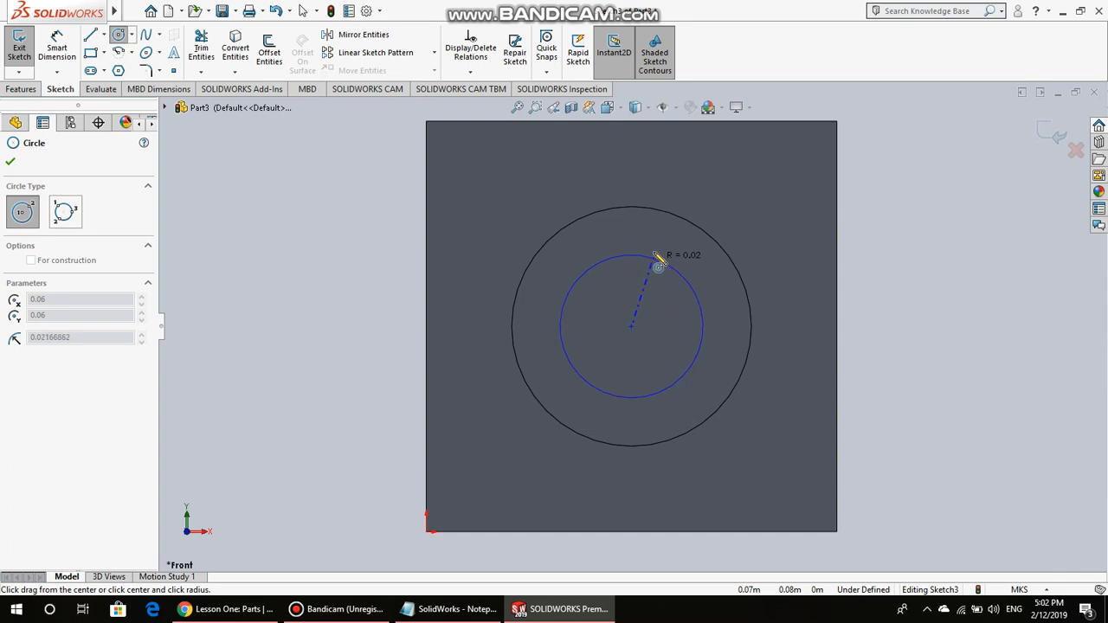
click(658, 250)
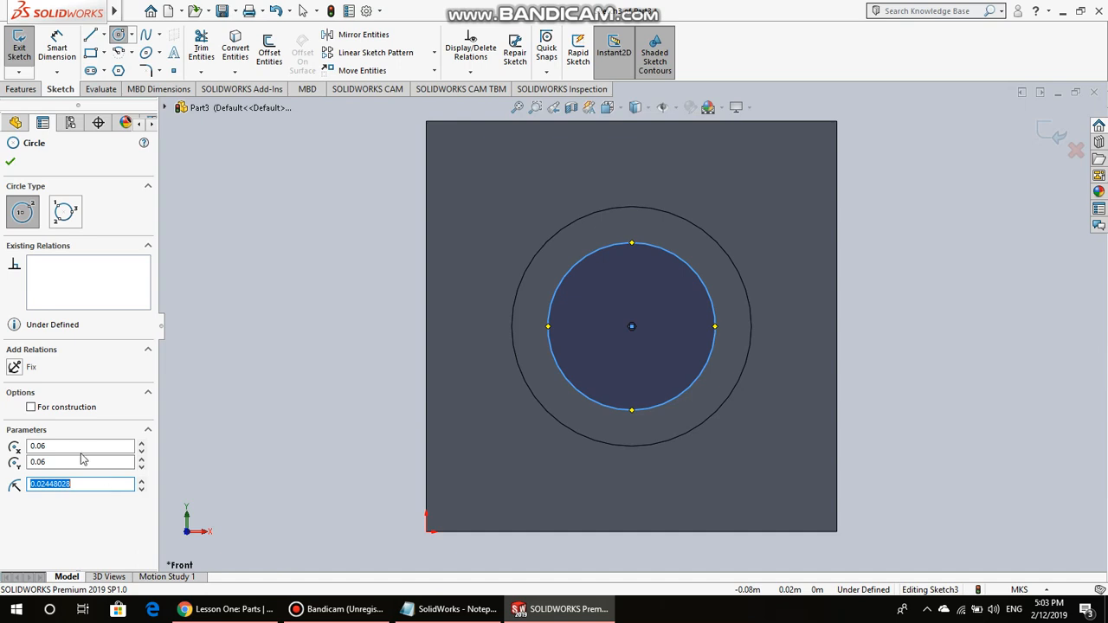
click(10, 162)
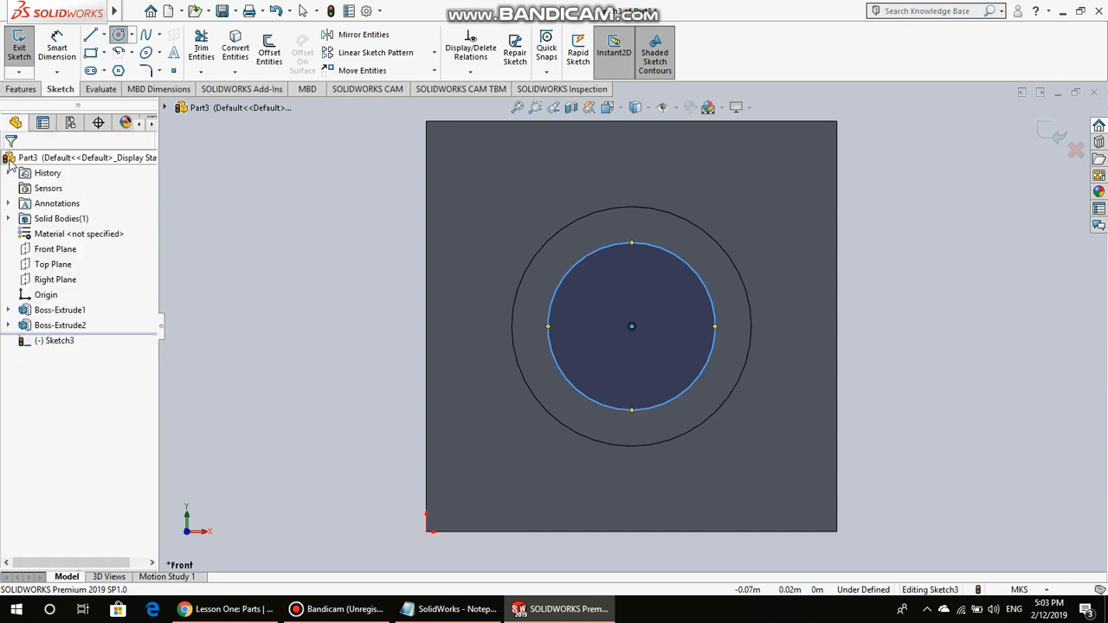
- Dimension the inner circle's diameter, set it to 50 mm, and finish dimensioning
click(52, 51)
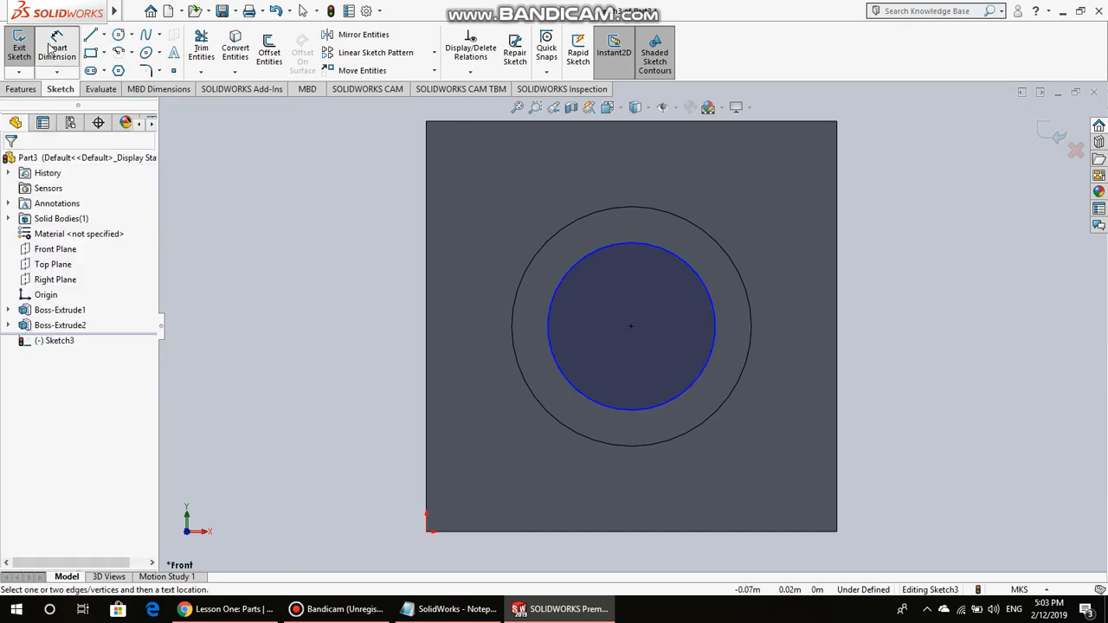
click(551, 312)
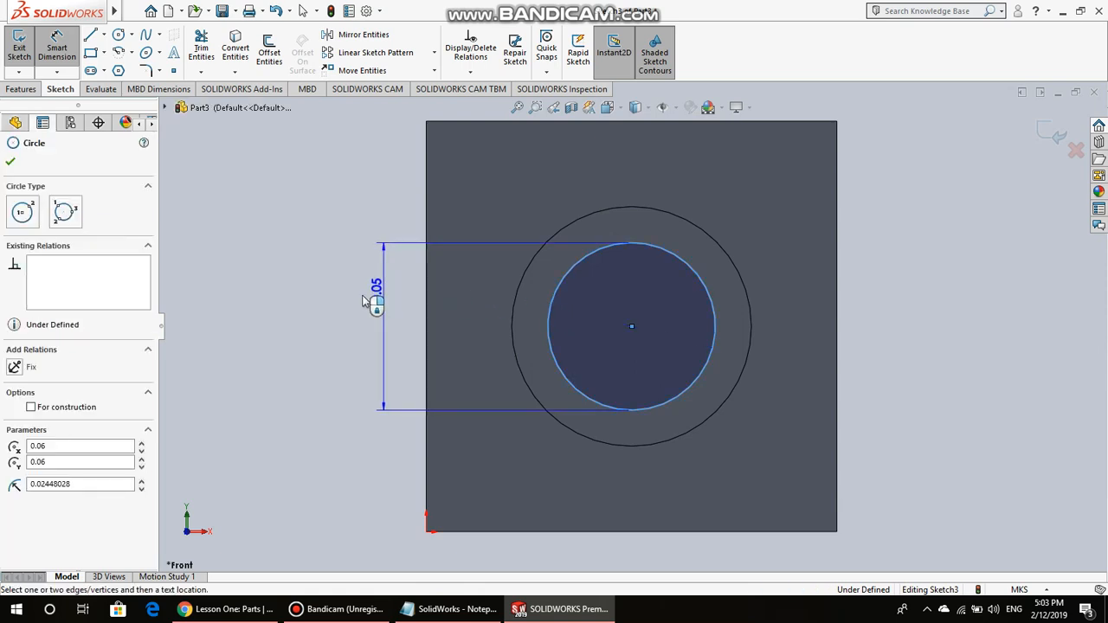
click(364, 301)
click(364, 299)
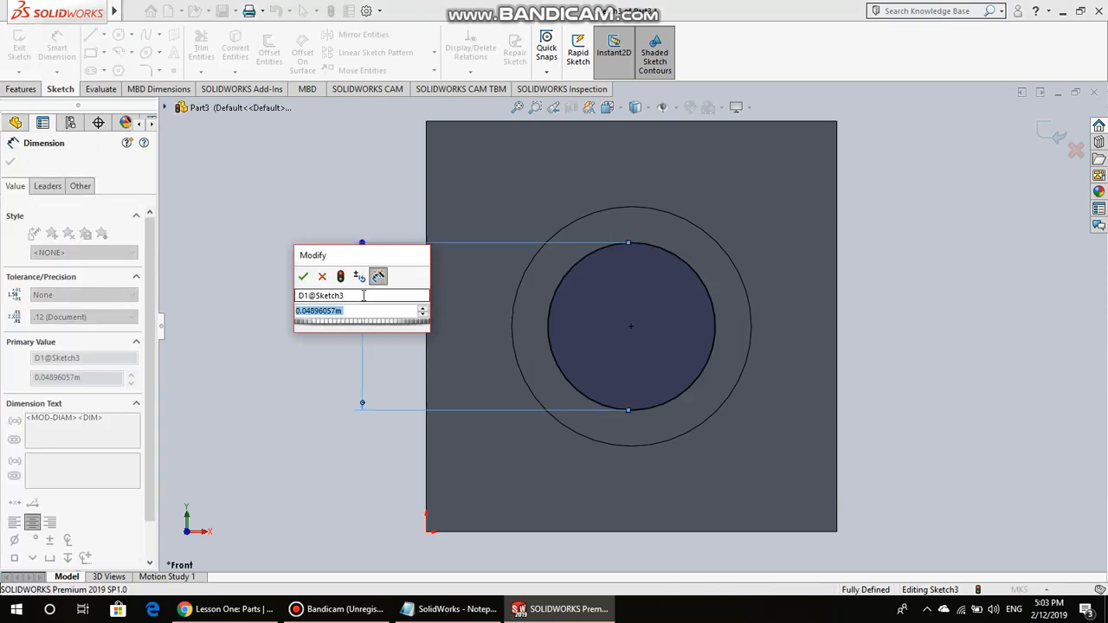
text(50mm)
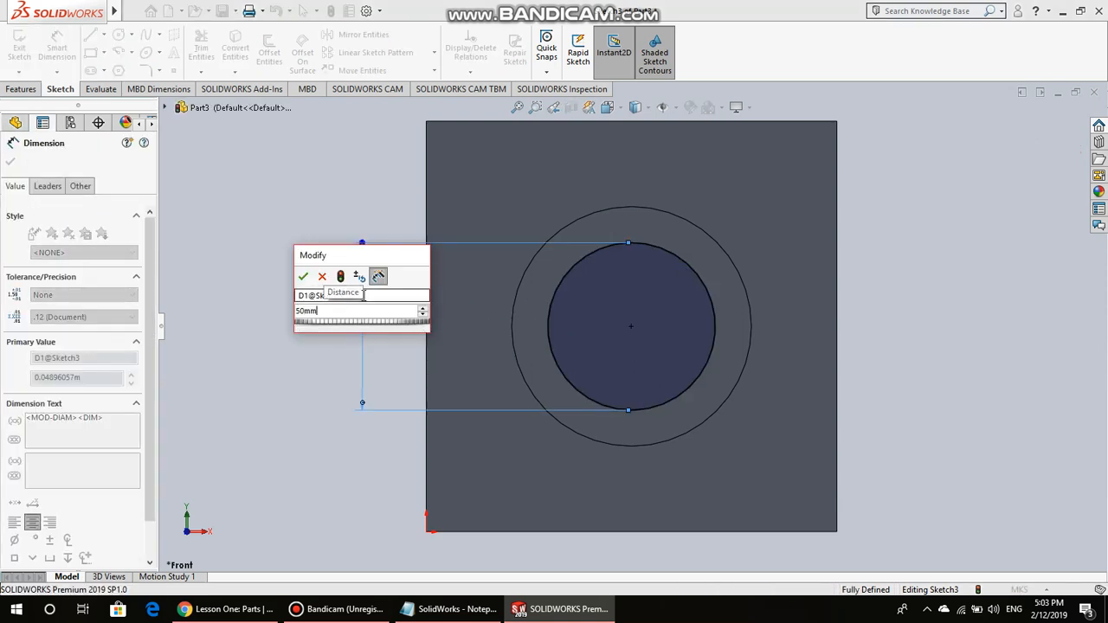
key(Return)
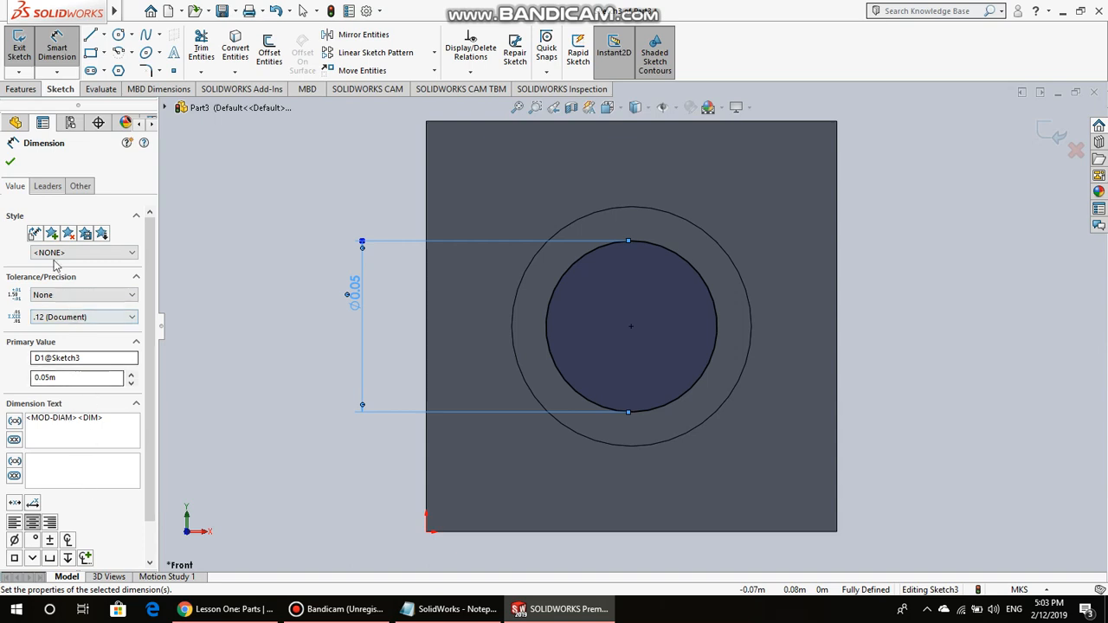
click(11, 162)
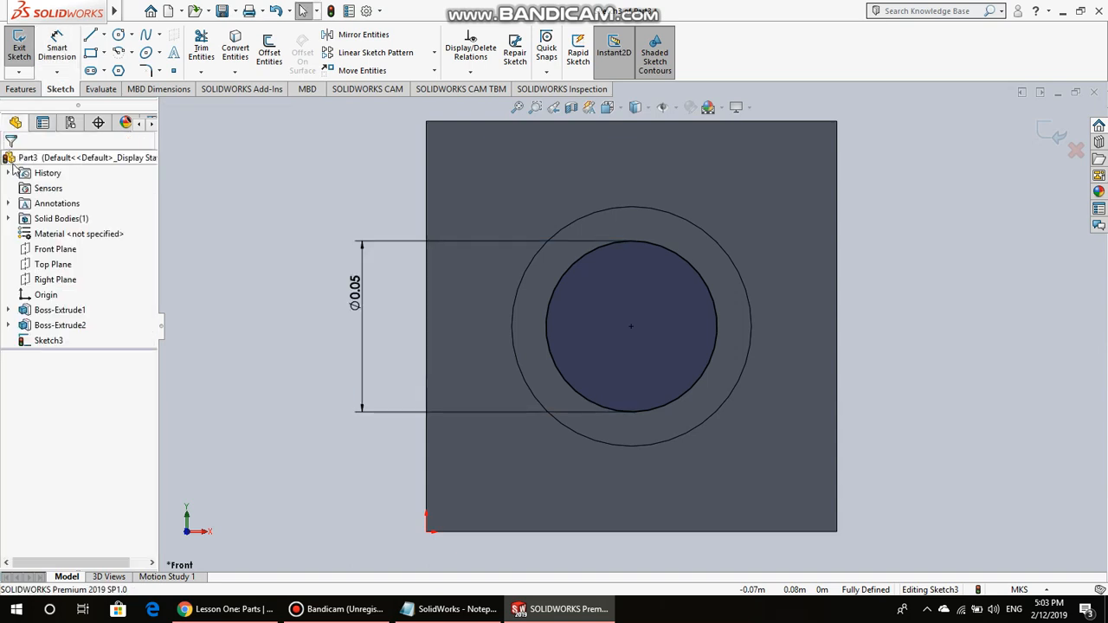
- Exit the sketch and cut the circle through the boss and block with the Through All end condition
click(17, 48)
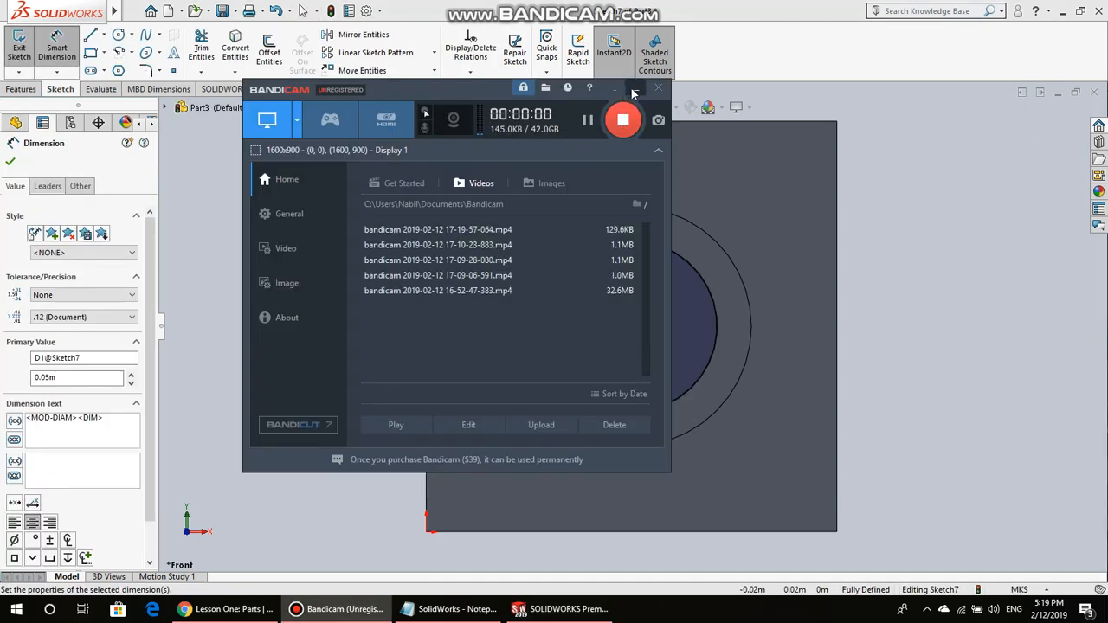
click(633, 90)
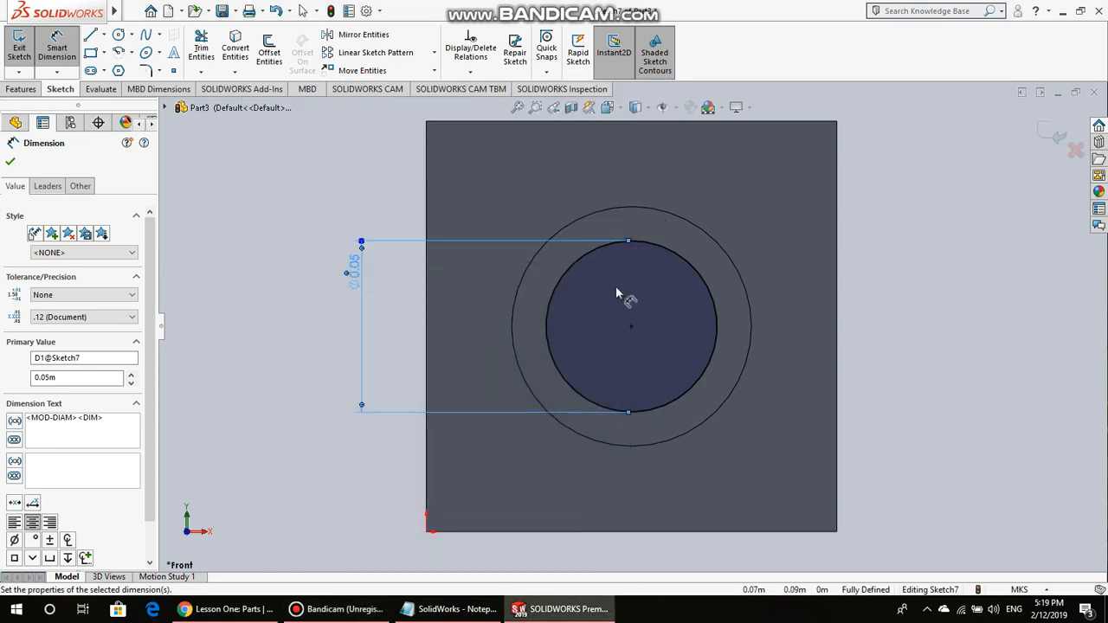
click(10, 161)
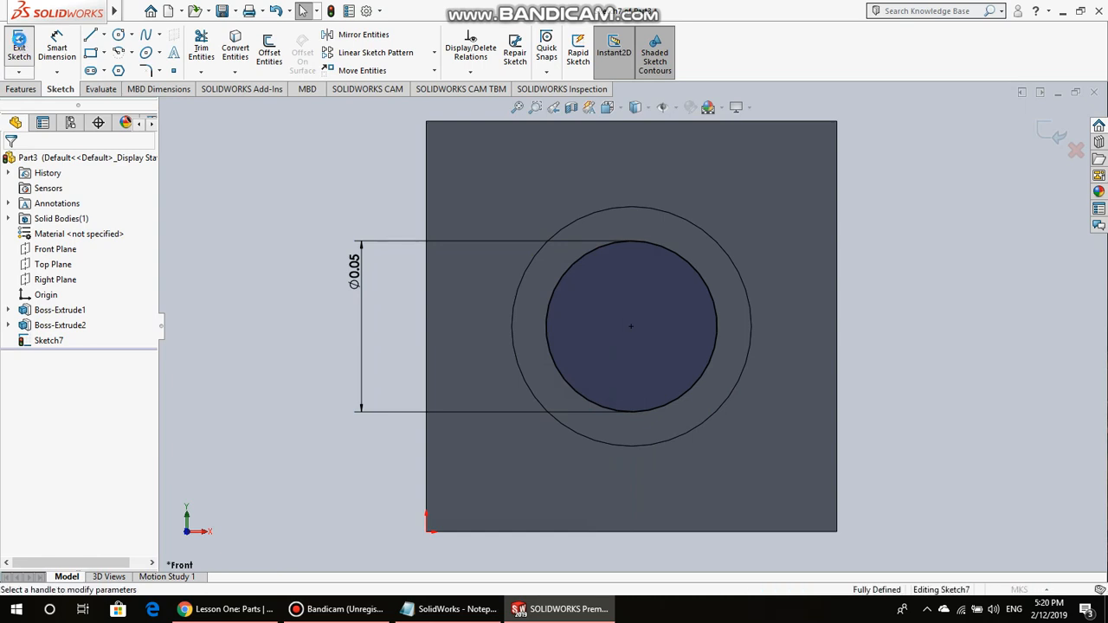
click(19, 45)
click(83, 246)
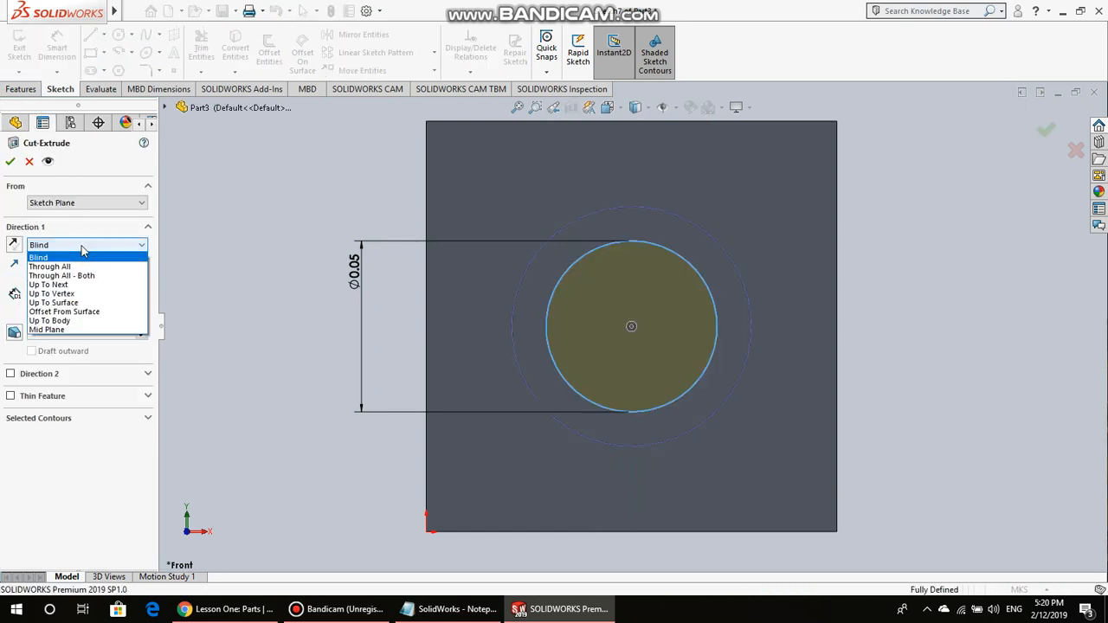
click(82, 267)
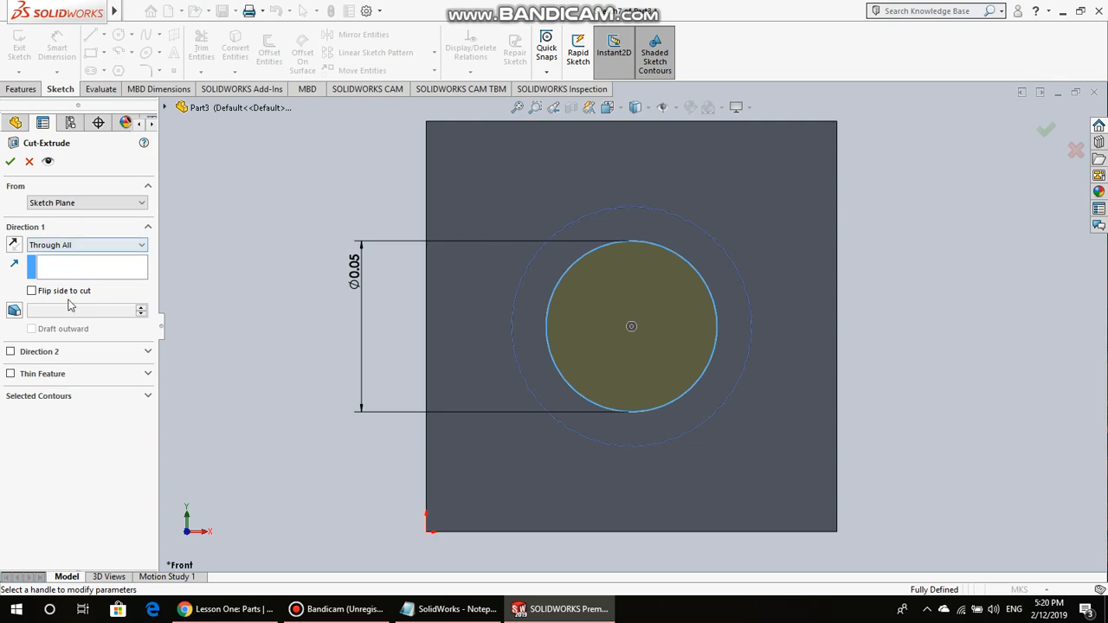
click(10, 161)
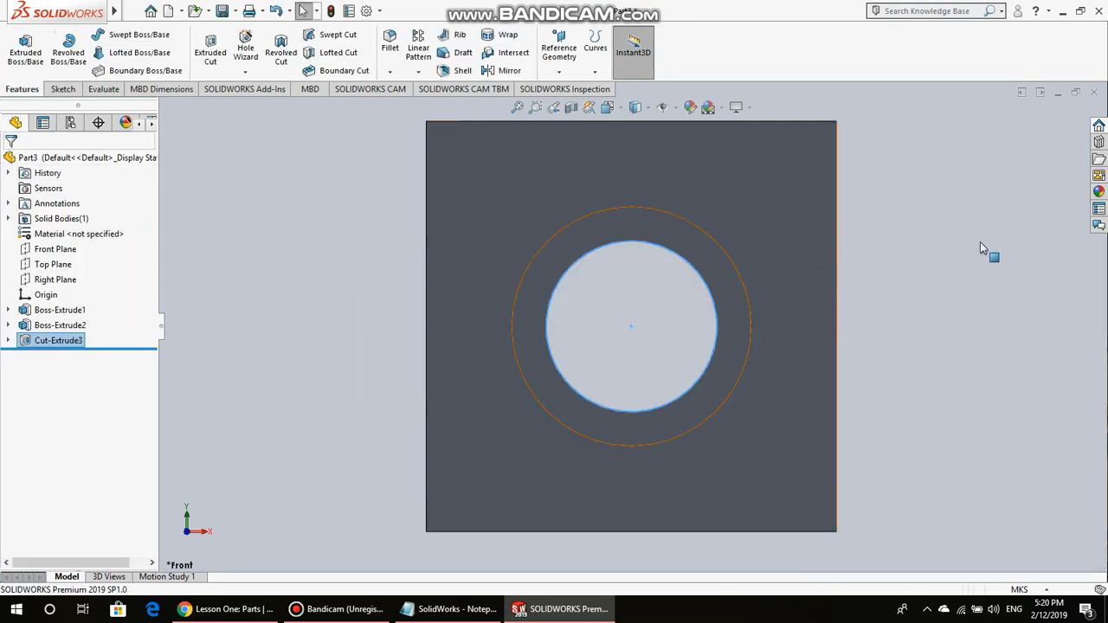
- Examine the hole through the boss and block from several angles, ending in the isometric orientation
key(ctrl+4)
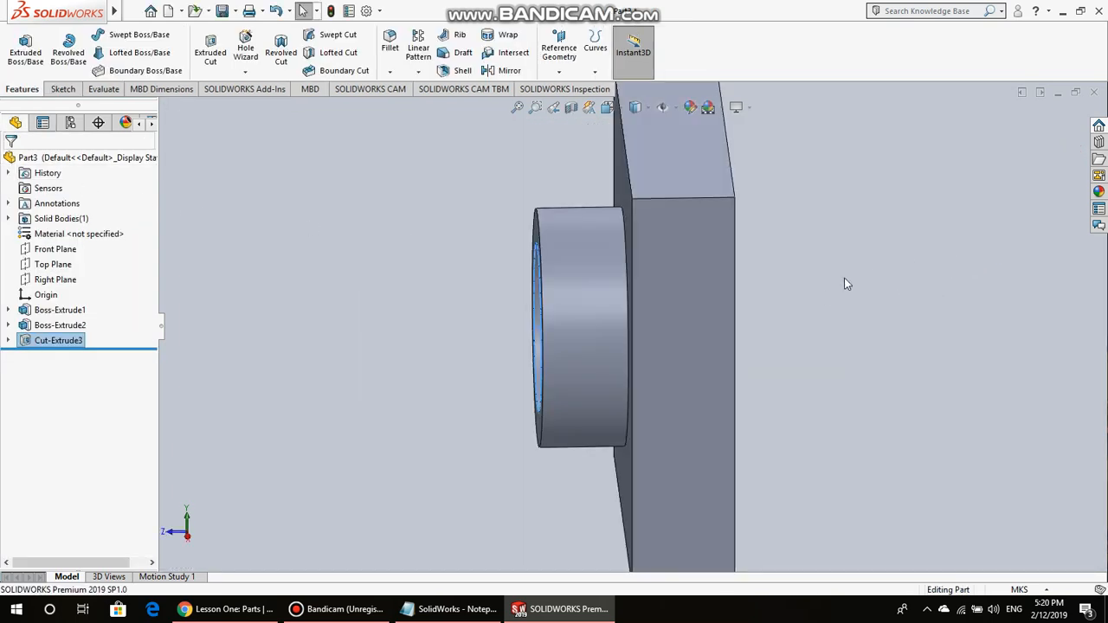
middle_drag(846, 279, 835, 321)
middle_drag(893, 307, 905, 328)
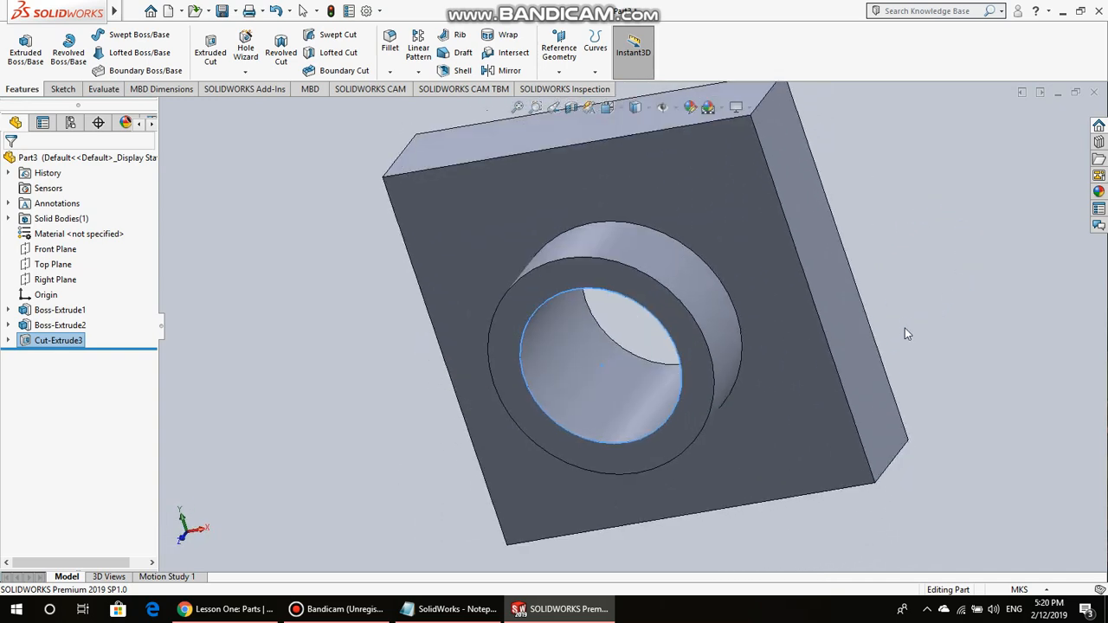
click(620, 113)
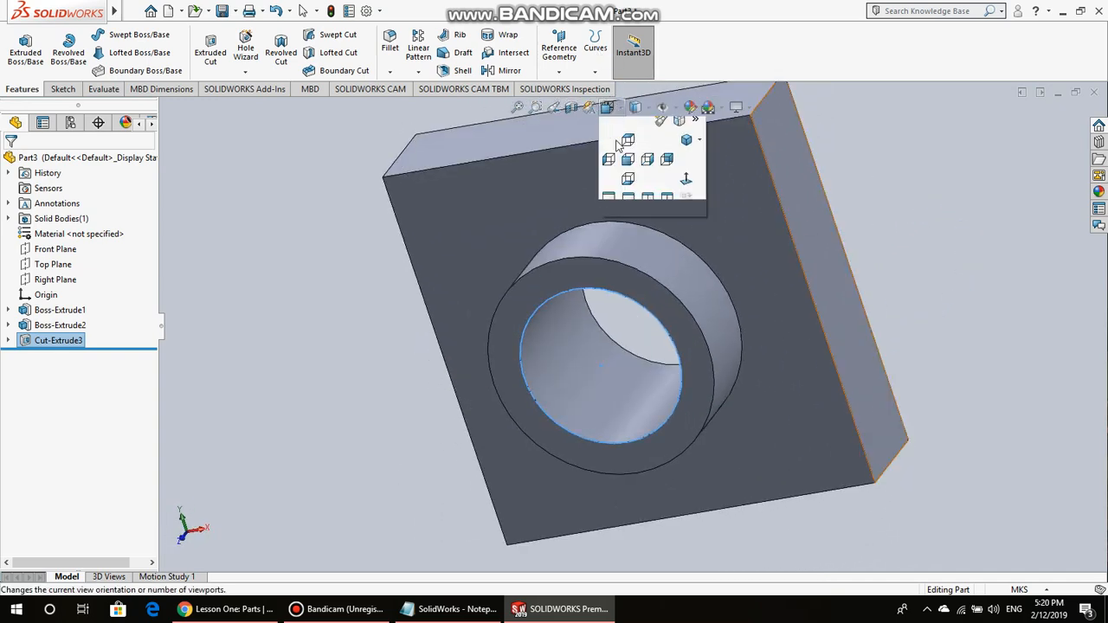
click(686, 145)
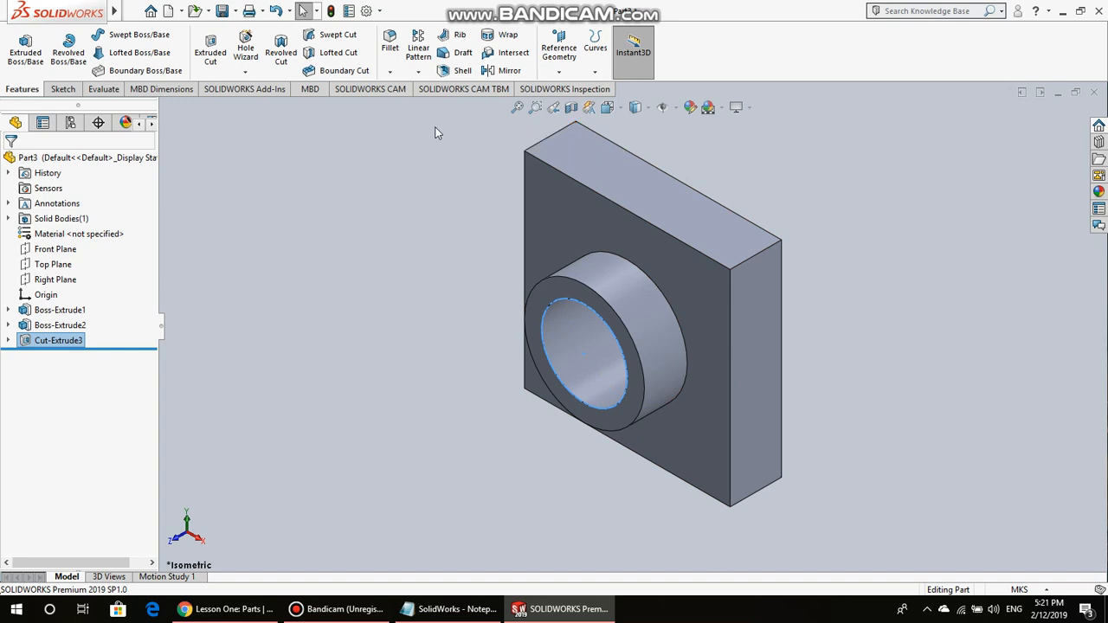
- Start a fillet and select the block's front face and its four corner edges as the items to fillet
click(391, 45)
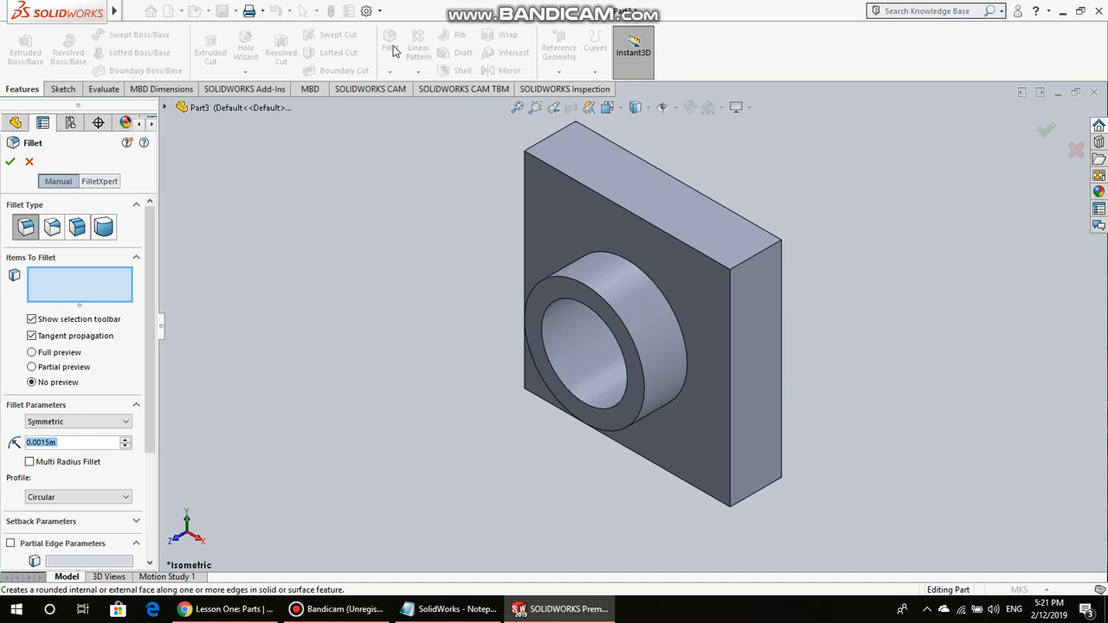
click(539, 205)
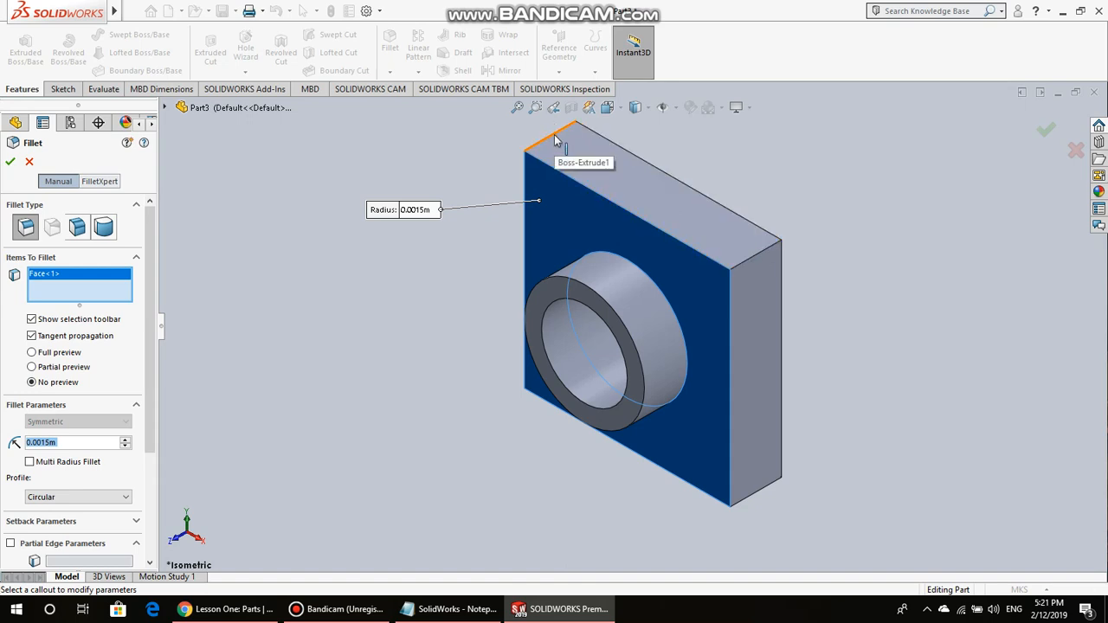
click(703, 221)
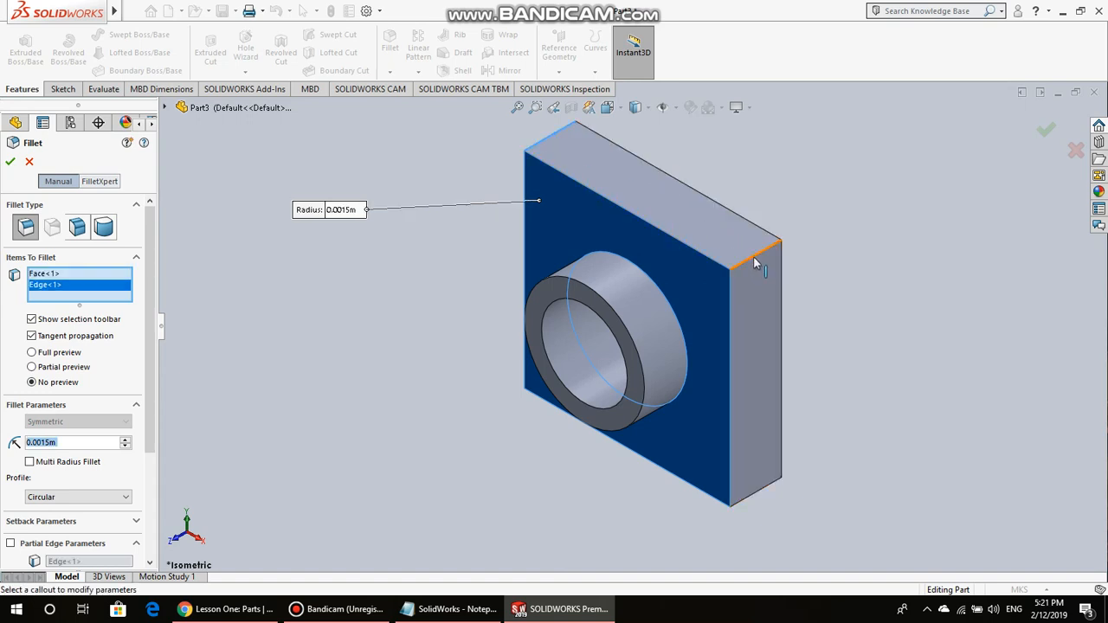
click(753, 259)
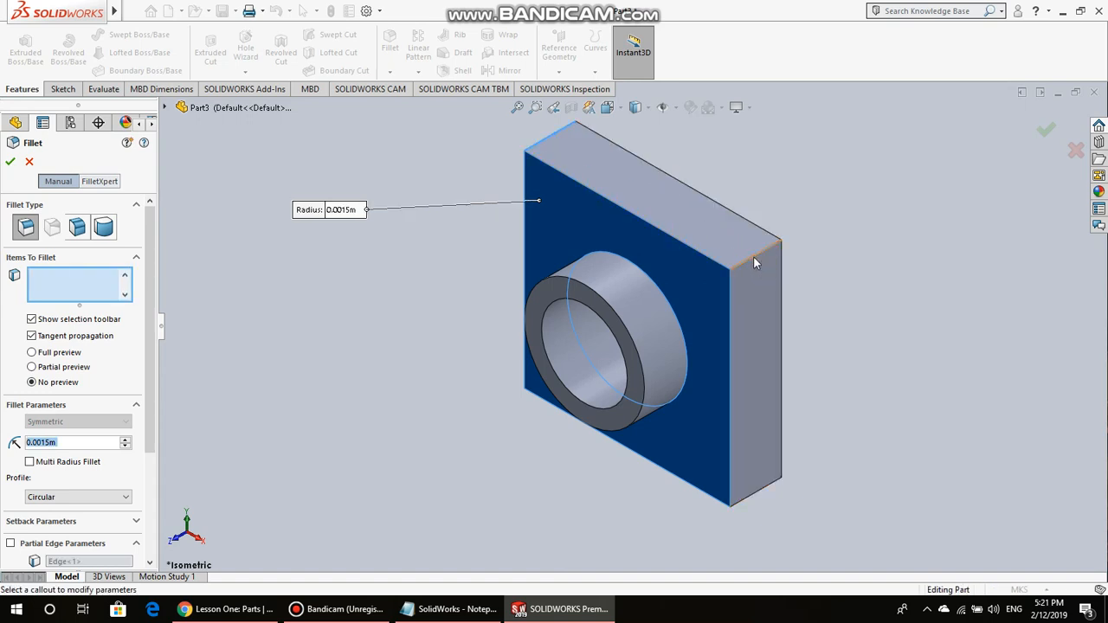
click(758, 488)
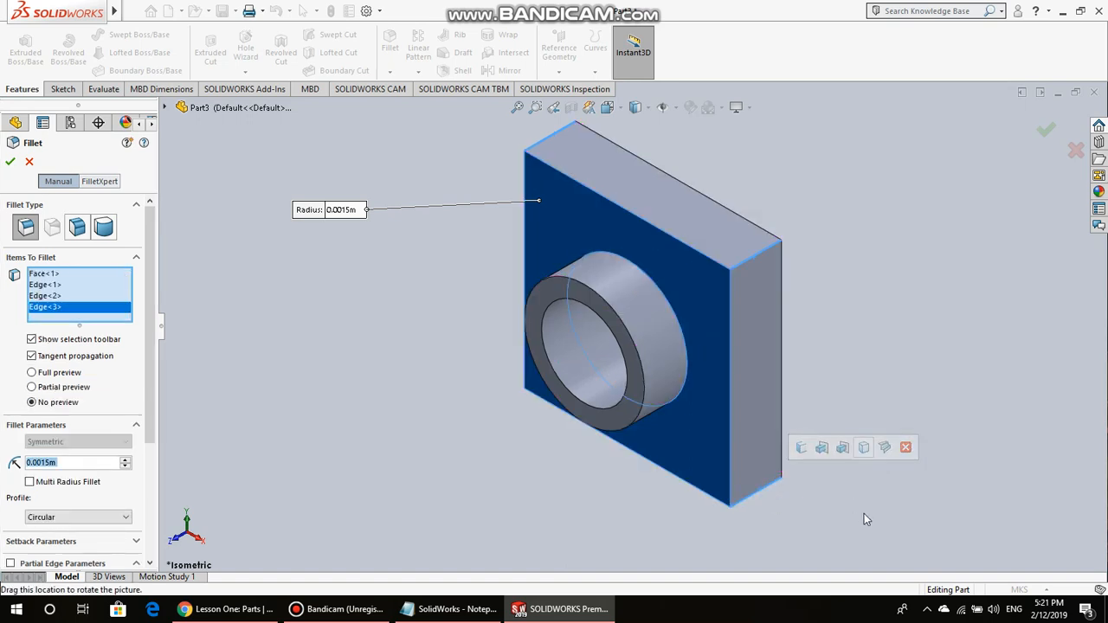
middle_drag(866, 518, 503, 440)
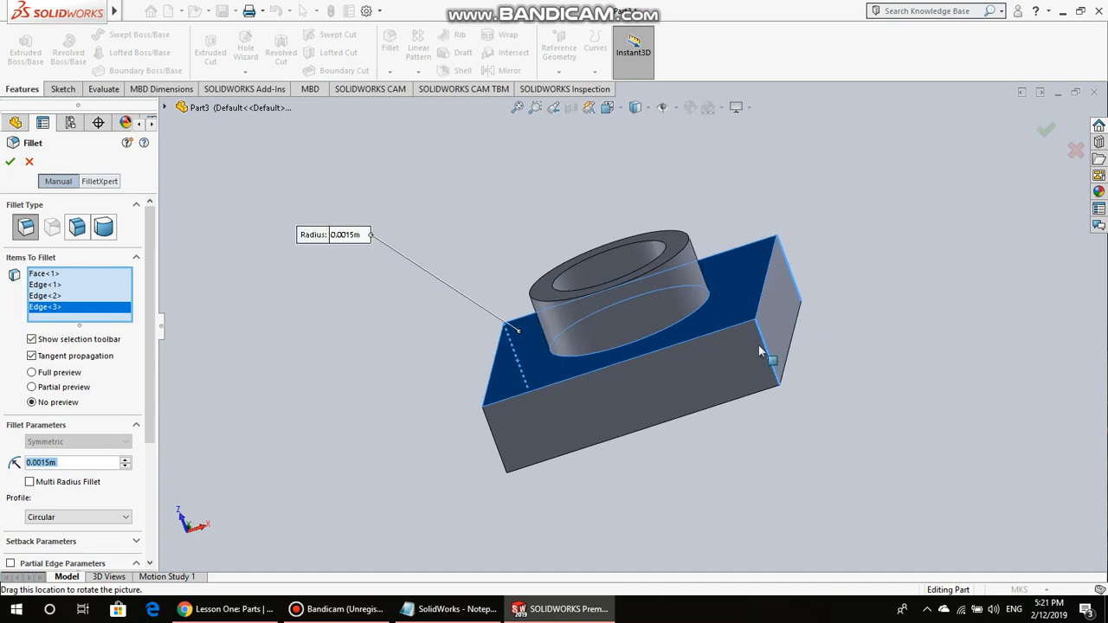
click(497, 443)
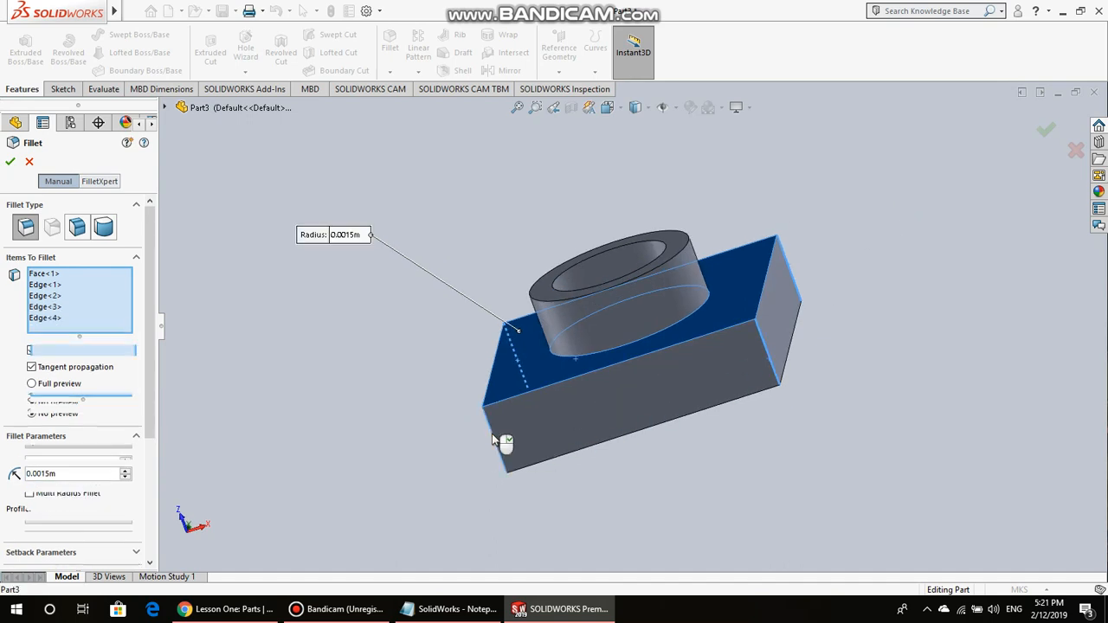
- Set the radius of the block's fillet to 5 mm and apply it
middle_drag(890, 243, 840, 516)
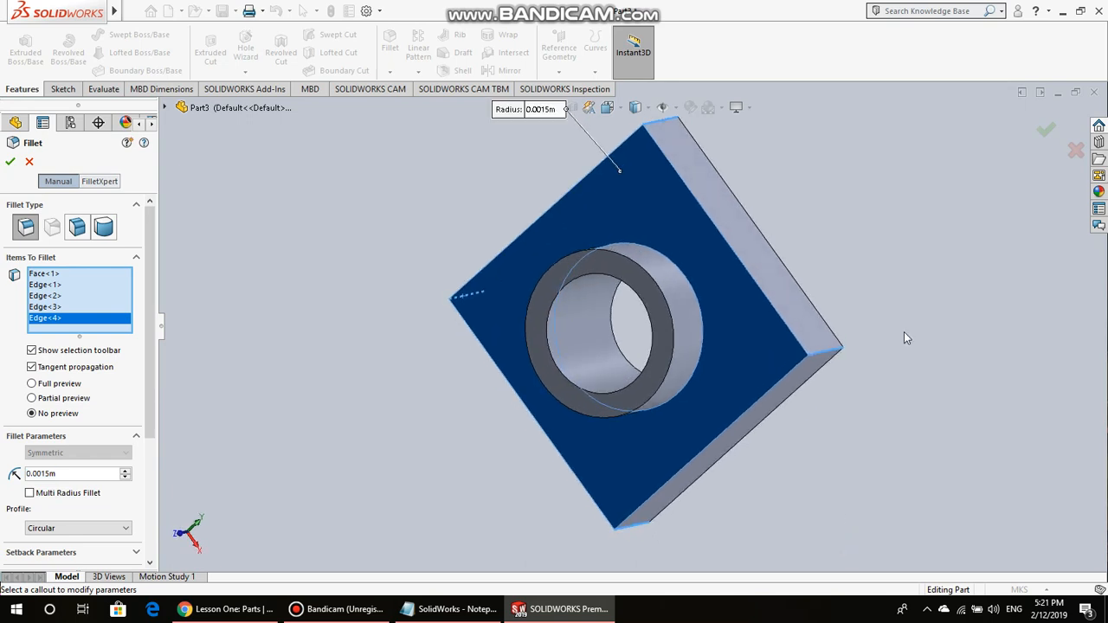
middle_drag(904, 332, 854, 290)
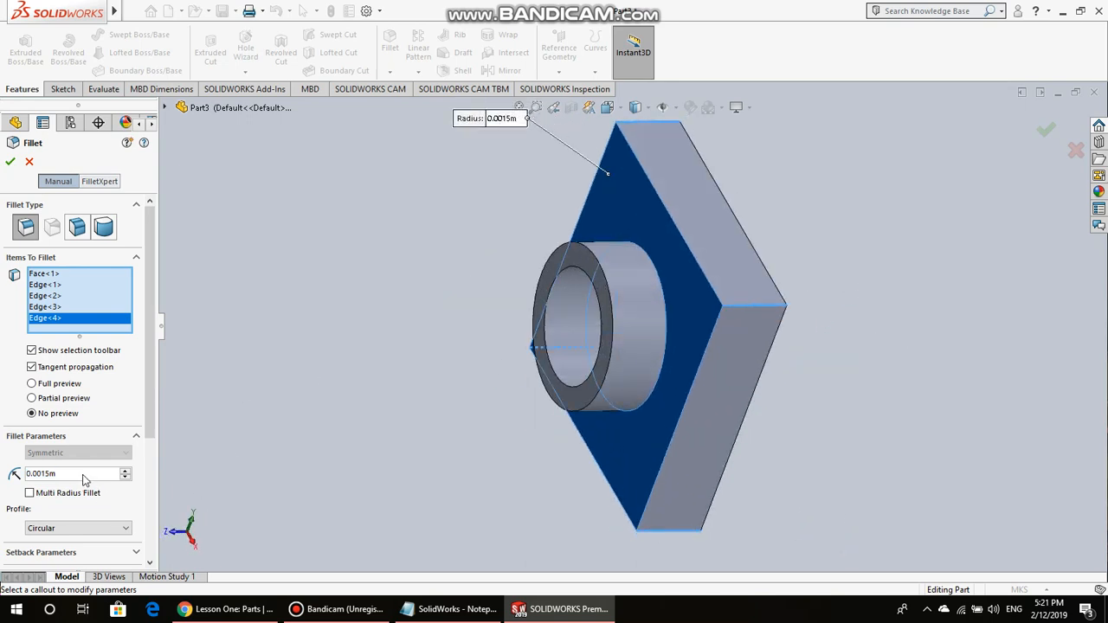
drag(64, 474, 14, 480)
text(5mm)
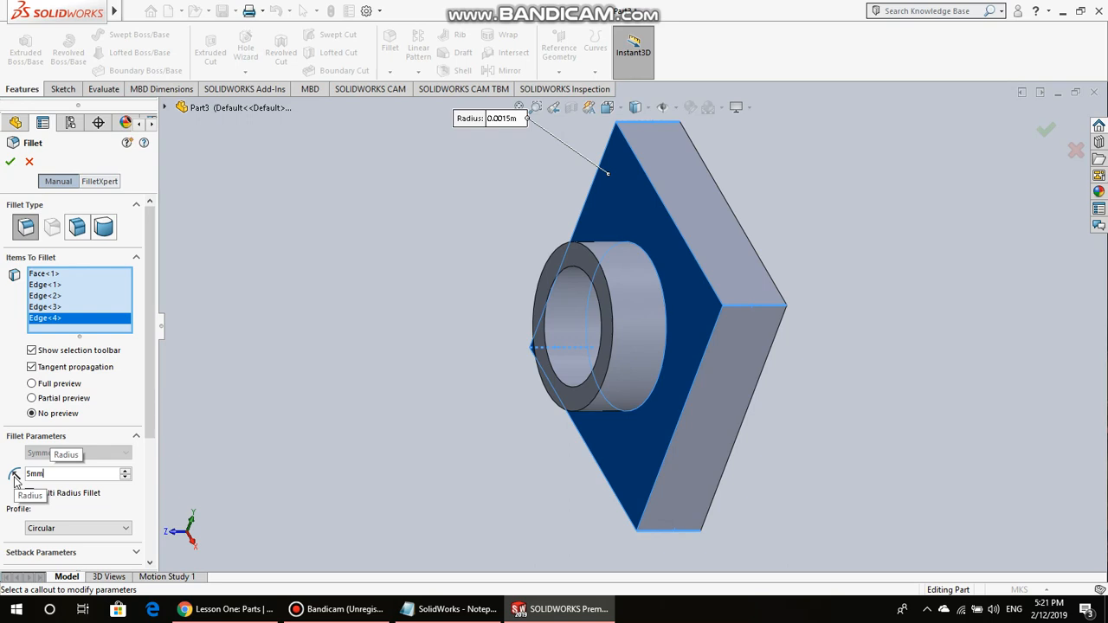
key(Return)
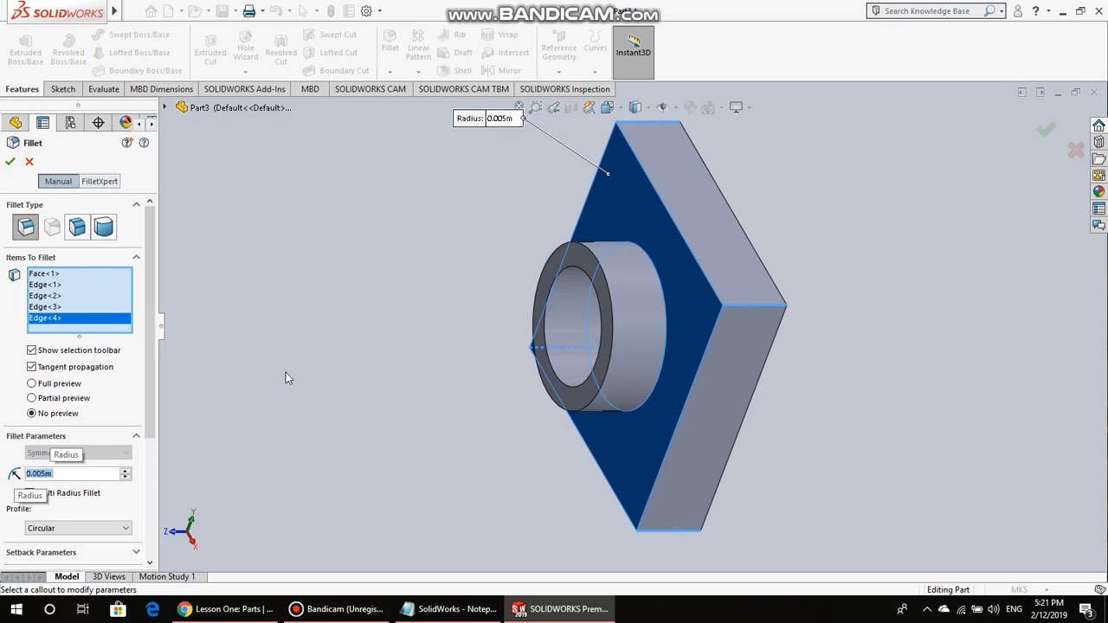
click(11, 164)
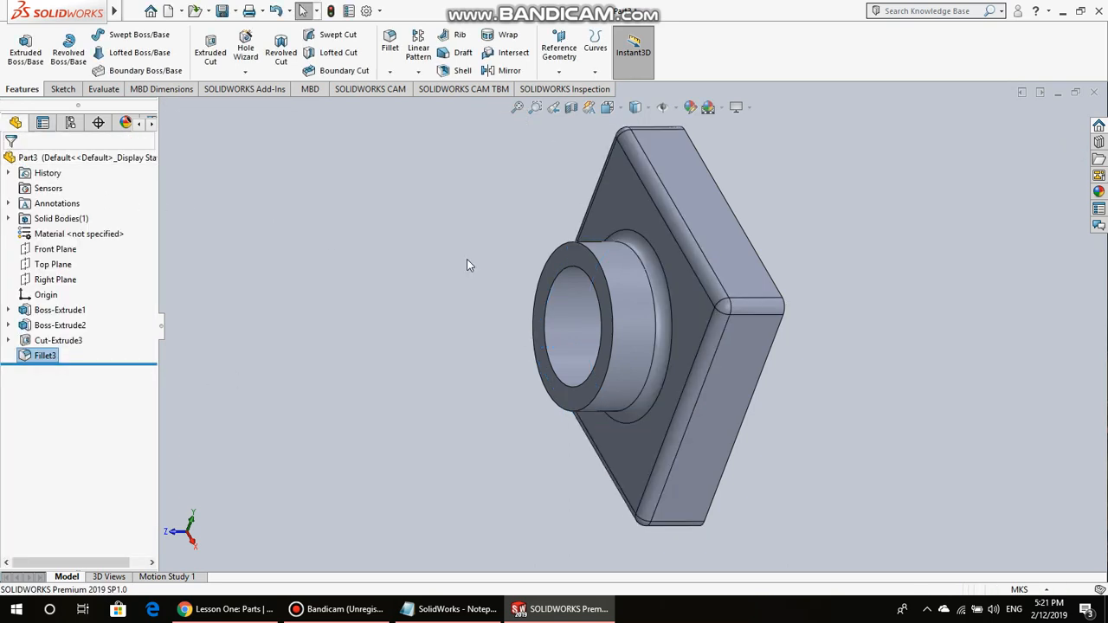
- Fillet the ring-shaped end face of the cylindrical boss with a radius of 1.5 mm
middle_drag(829, 343, 791, 269)
middle_drag(892, 217, 928, 210)
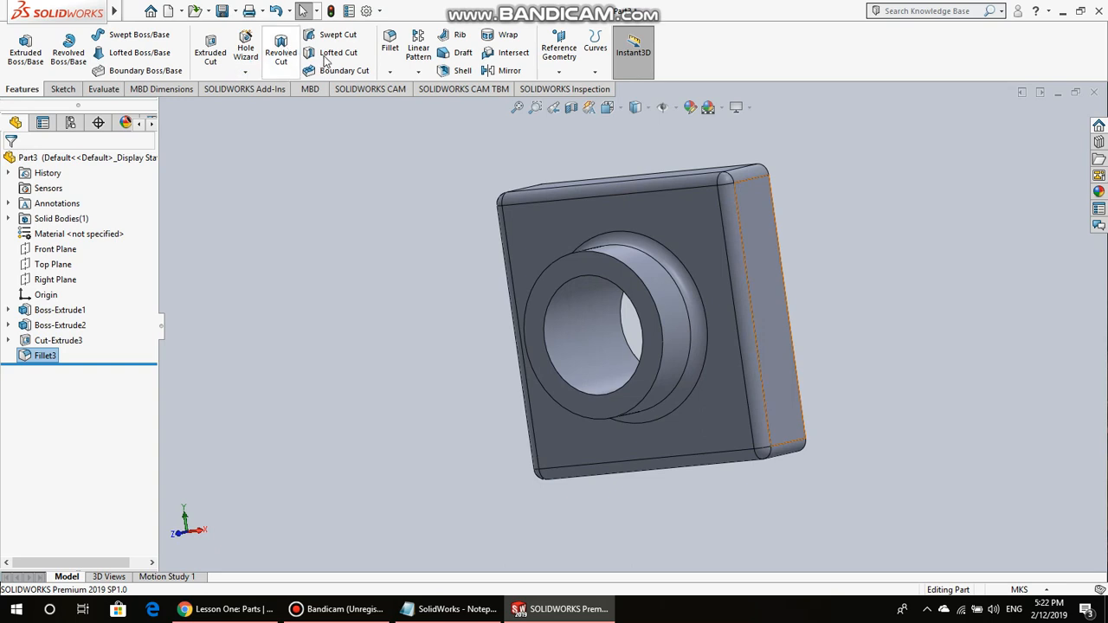
click(387, 42)
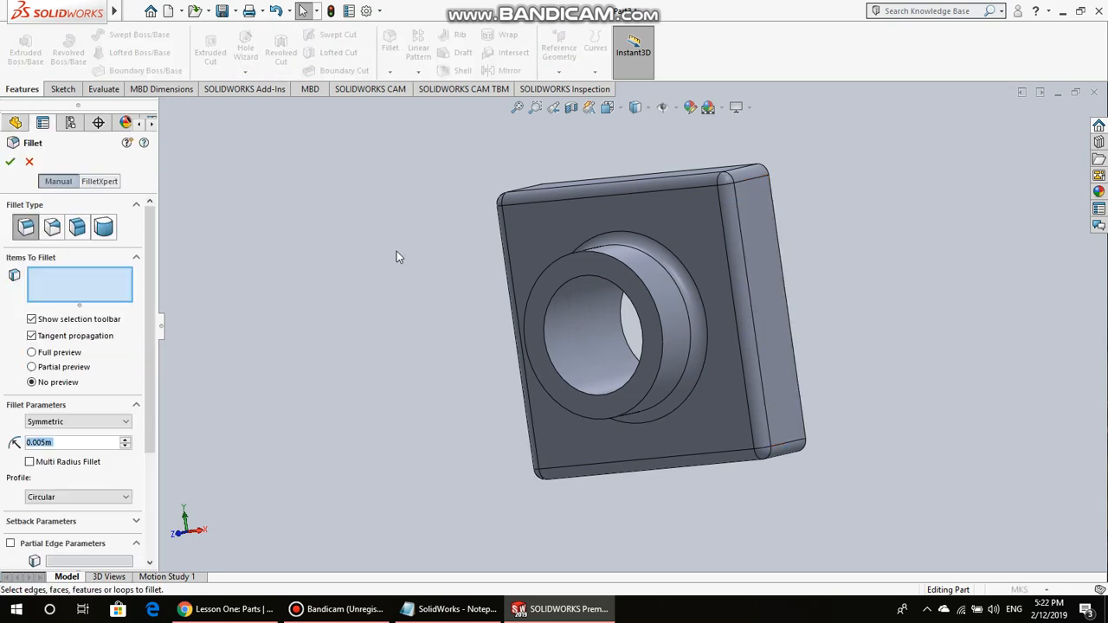
click(551, 275)
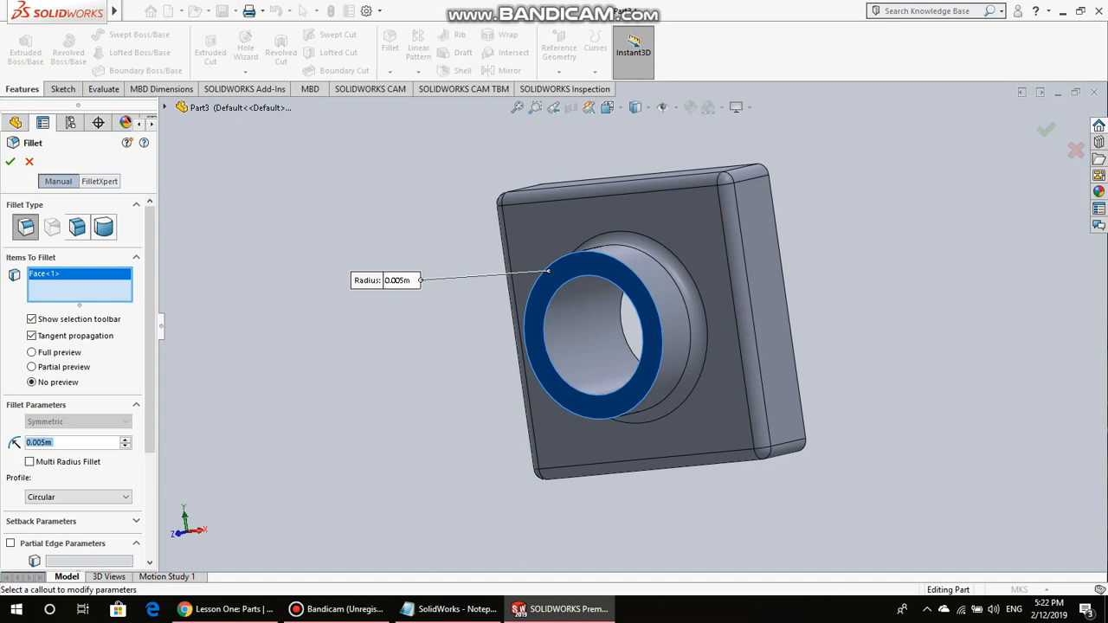
text(1.5mm)
key(Return)
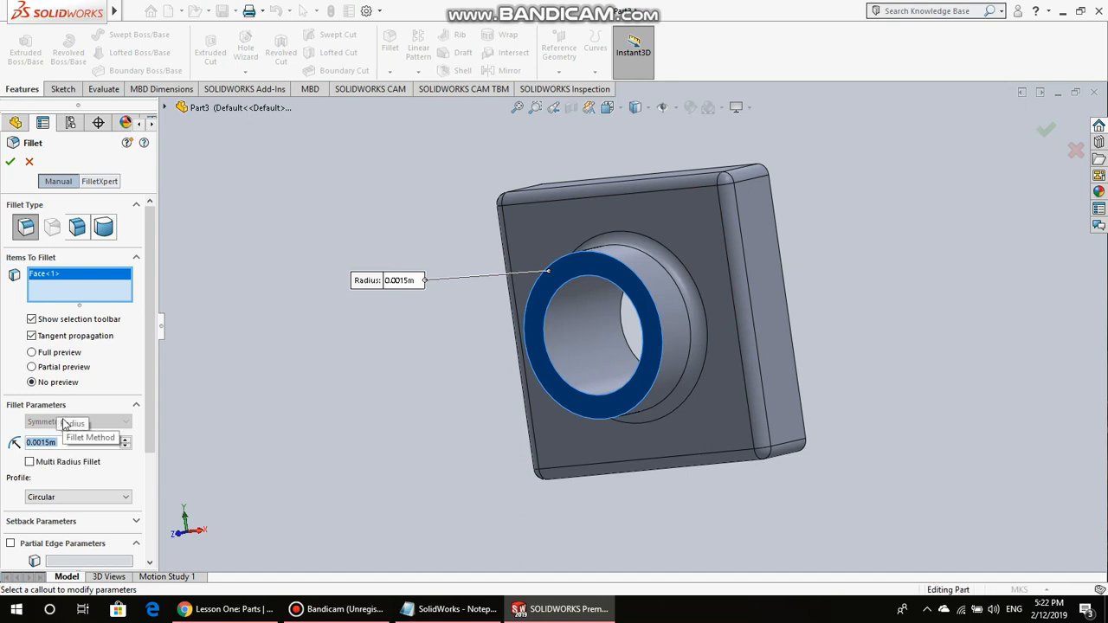
click(9, 162)
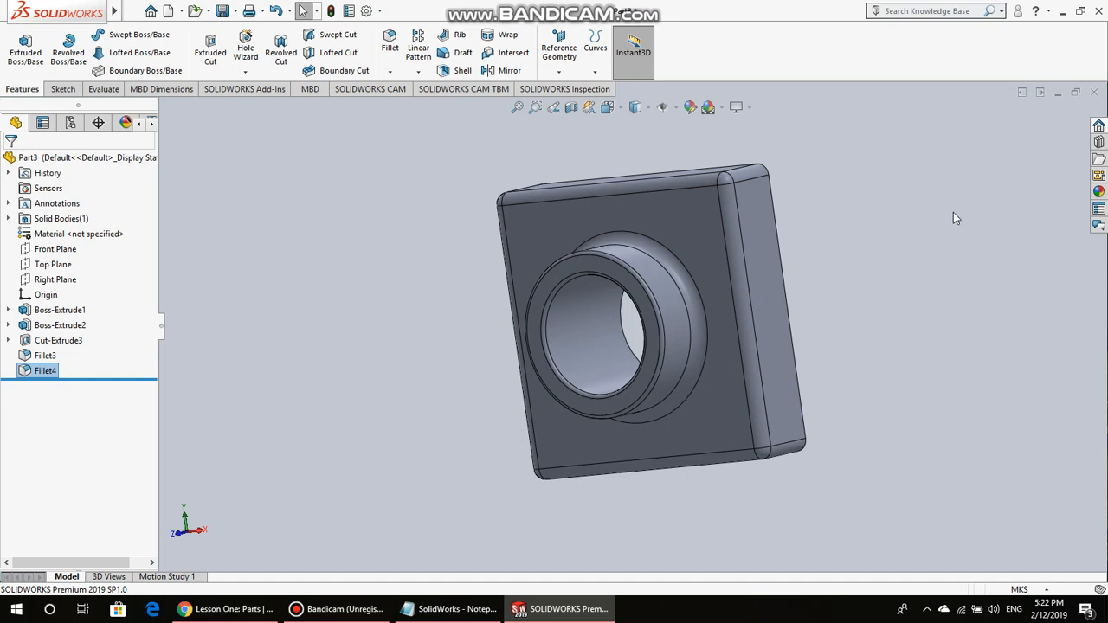
- Shell the part with a wall thickness of 2 mm, removing the block's flat back face
middle_drag(950, 215, 825, 271)
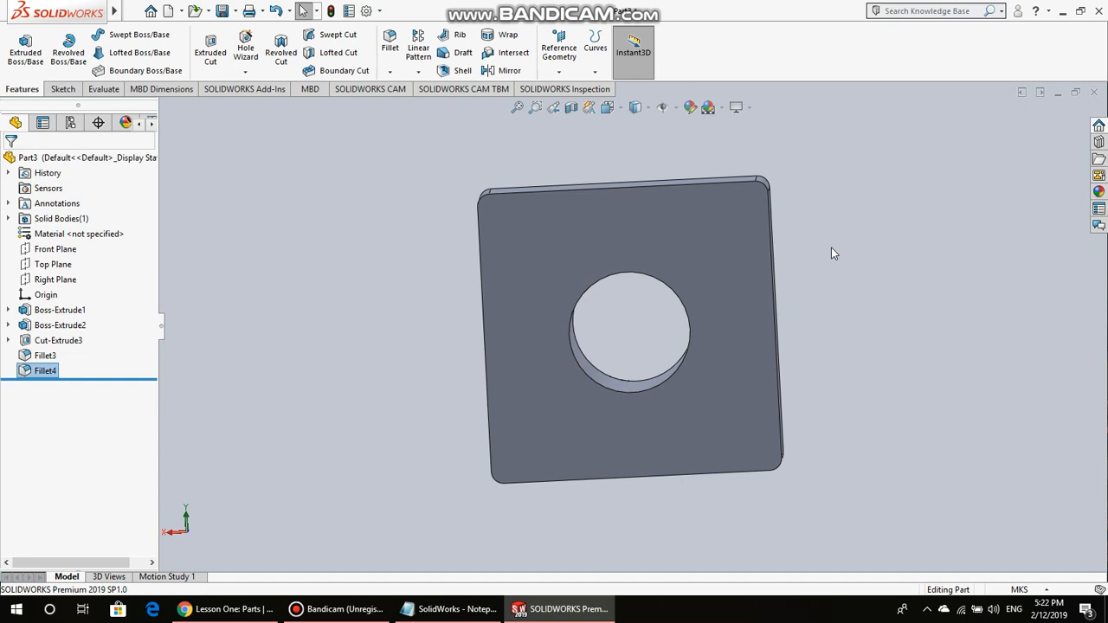
click(537, 257)
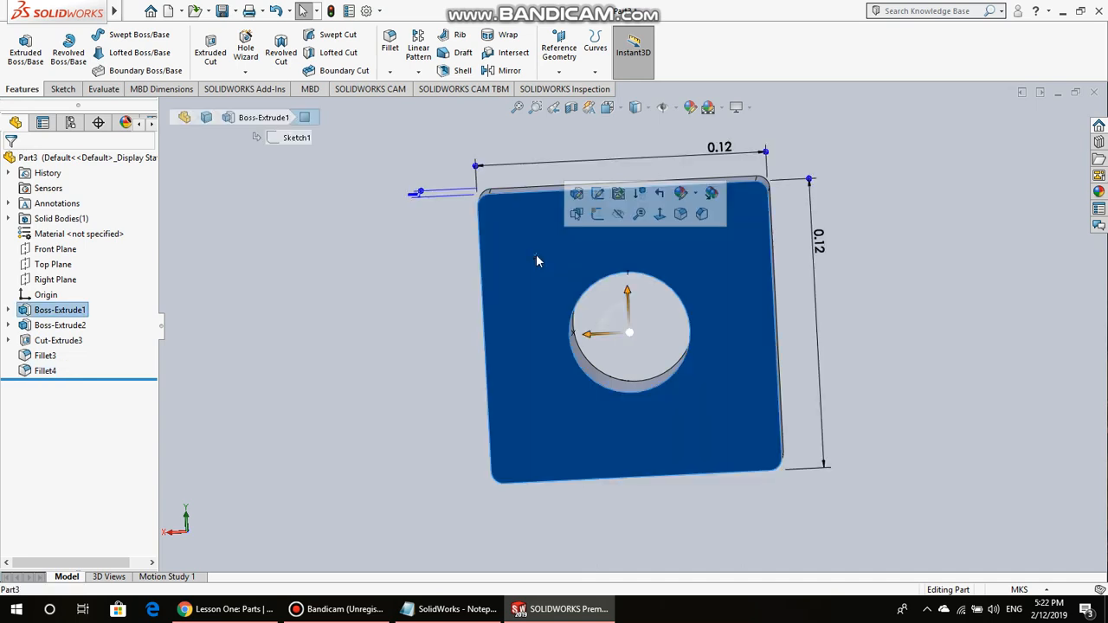
click(442, 71)
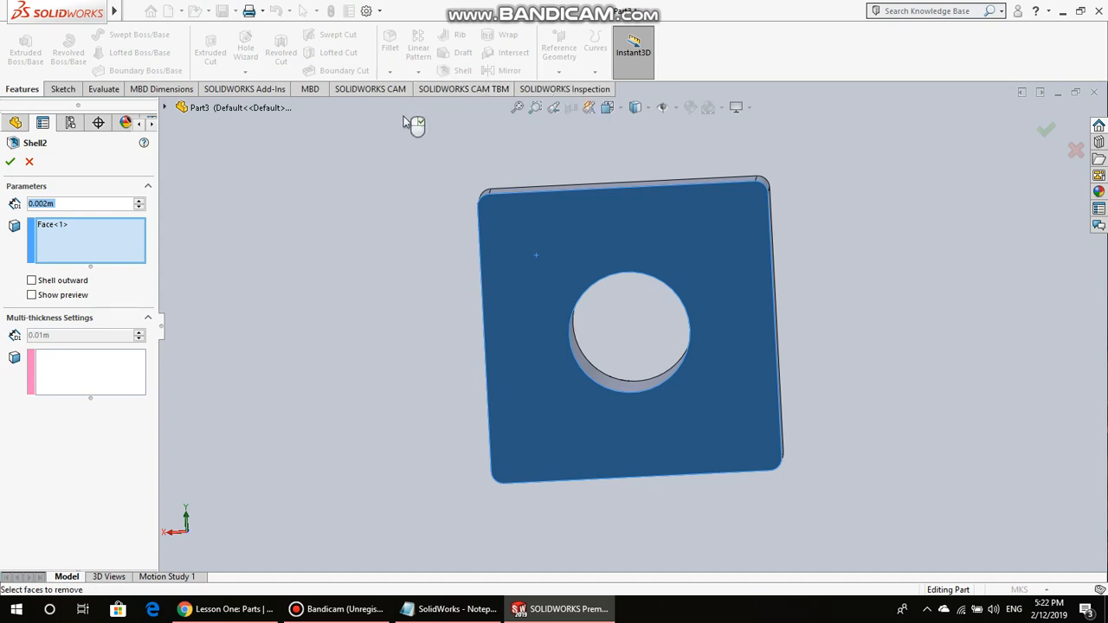
click(82, 203)
double_click(48, 203)
double_click(59, 202)
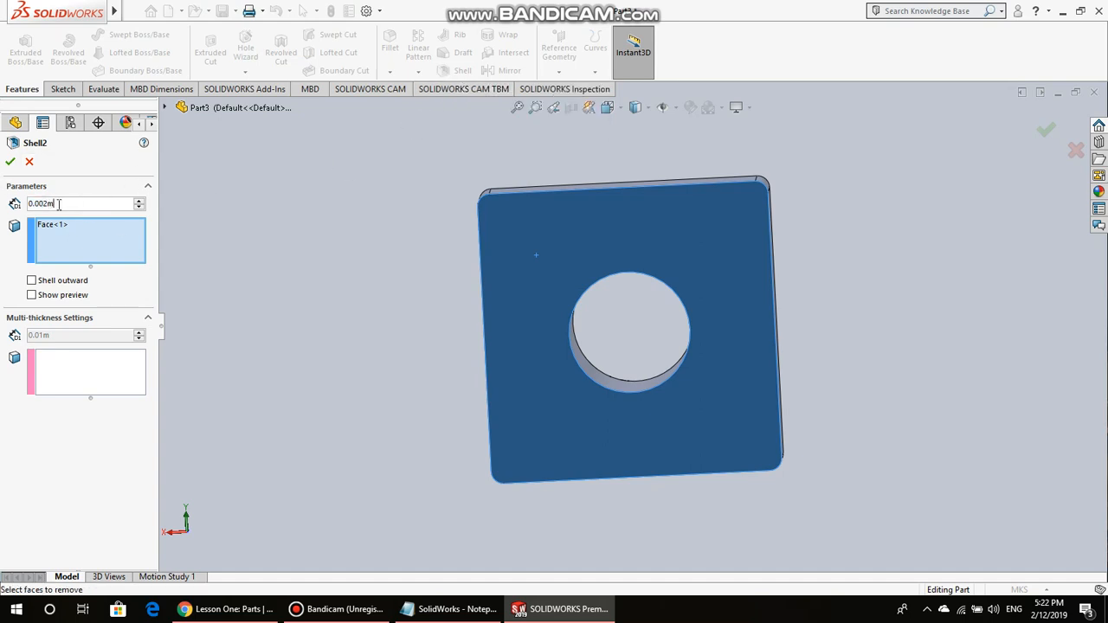
drag(59, 202, 39, 202)
double_click(61, 205)
text(2mm)
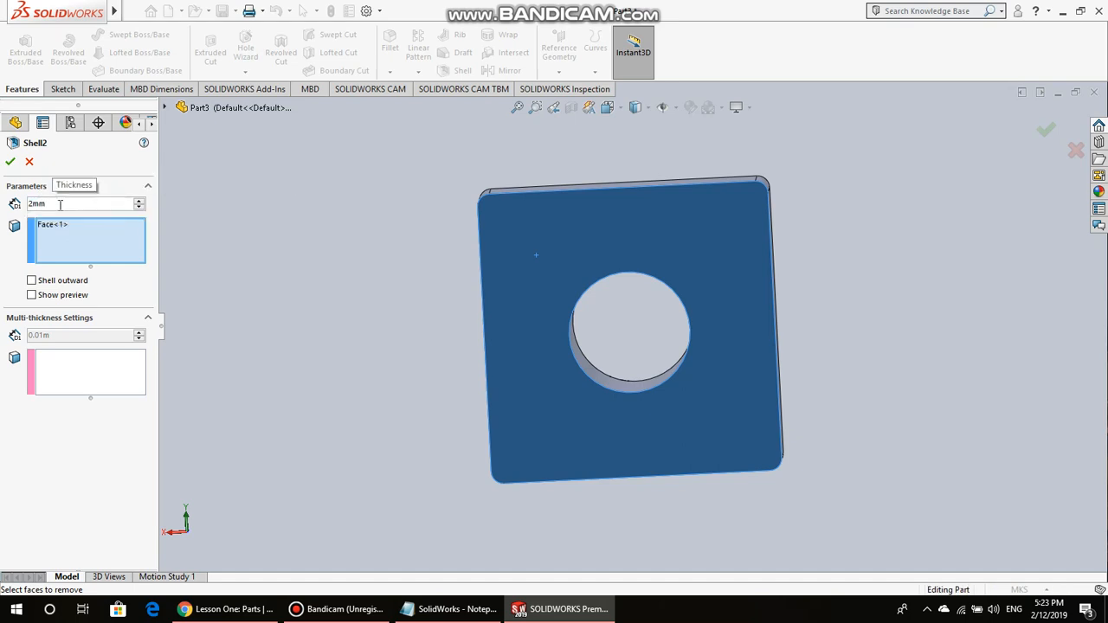
key(Return)
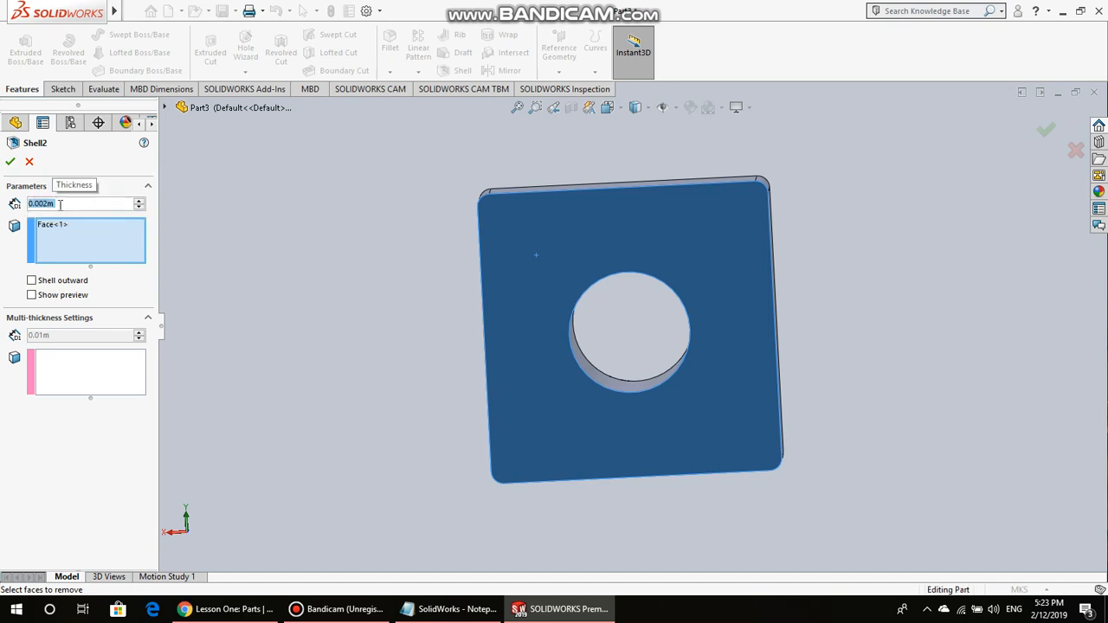
click(10, 163)
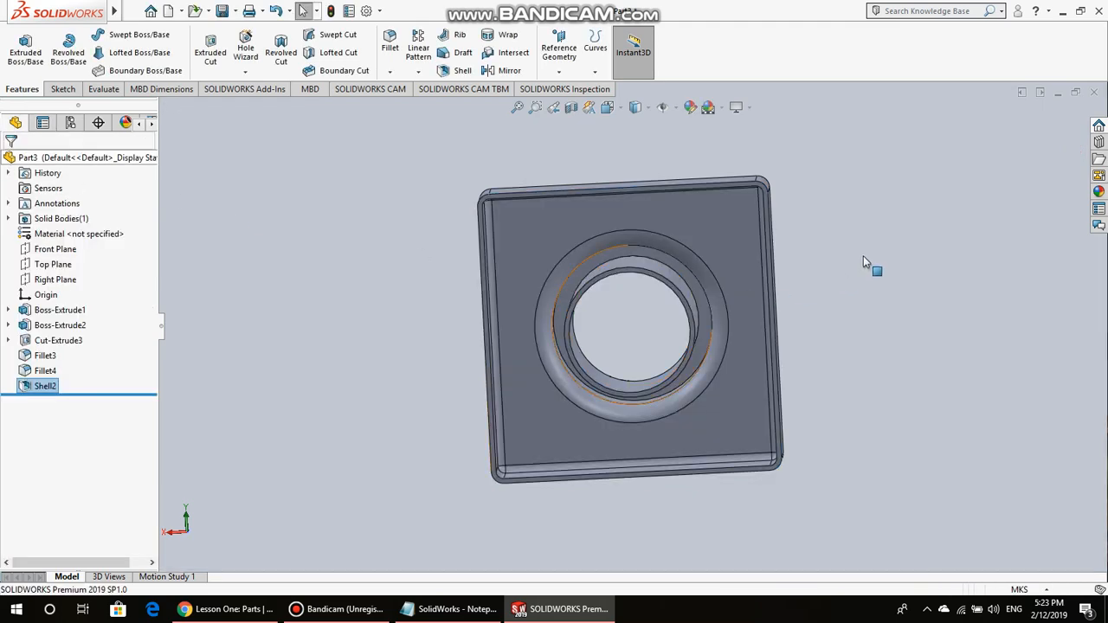
- Examine the shelled part's hollow back from several angles and switch to the SolidWorks notes in Notepad
mouse_move(824, 223)
middle_down()
mouse_move(775, 199)
mouse_move(770, 208)
mouse_move(790, 260)
mouse_move(895, 240)
mouse_move(938, 191)
mouse_move(956, 234)
mouse_move(950, 257)
mouse_move(917, 235)
mouse_move(813, 223)
middle_up()
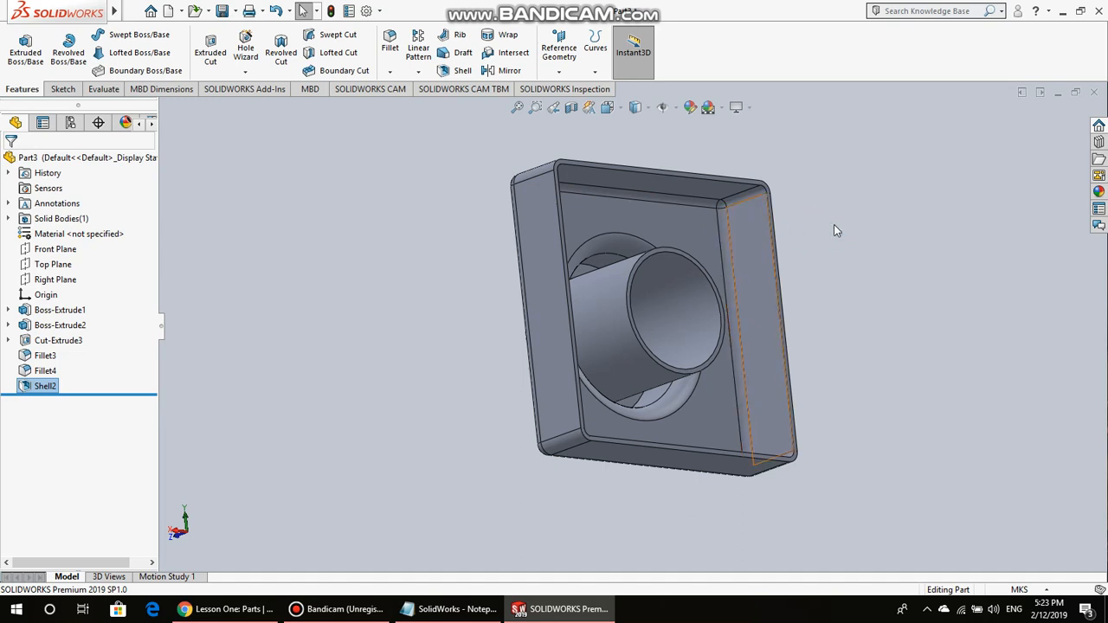
middle_drag(834, 230, 771, 219)
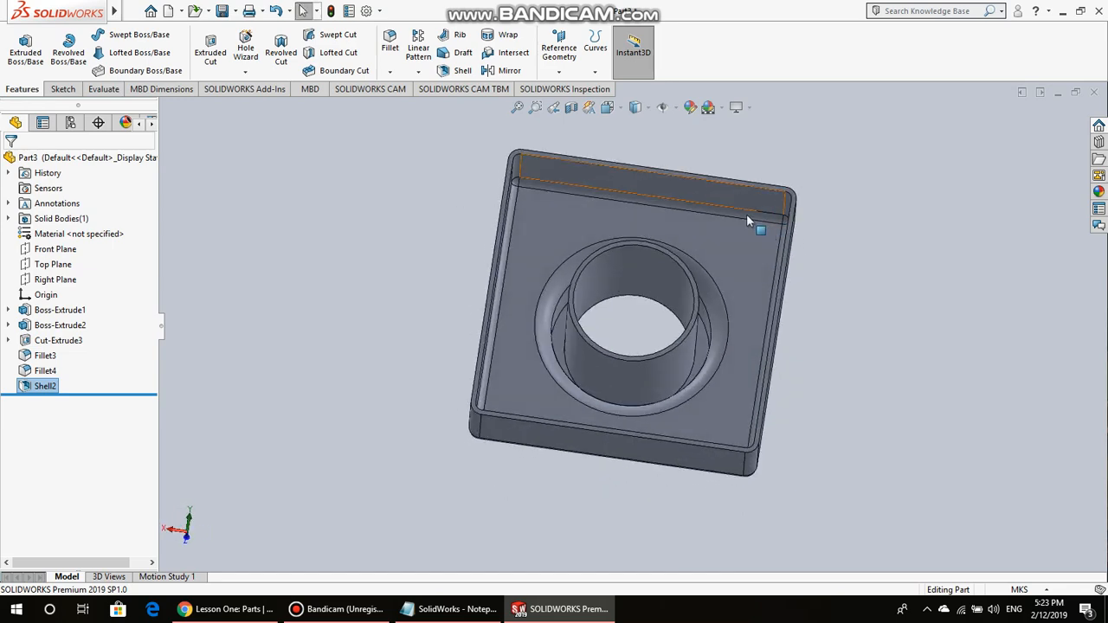
middle_drag(904, 286, 554, 388)
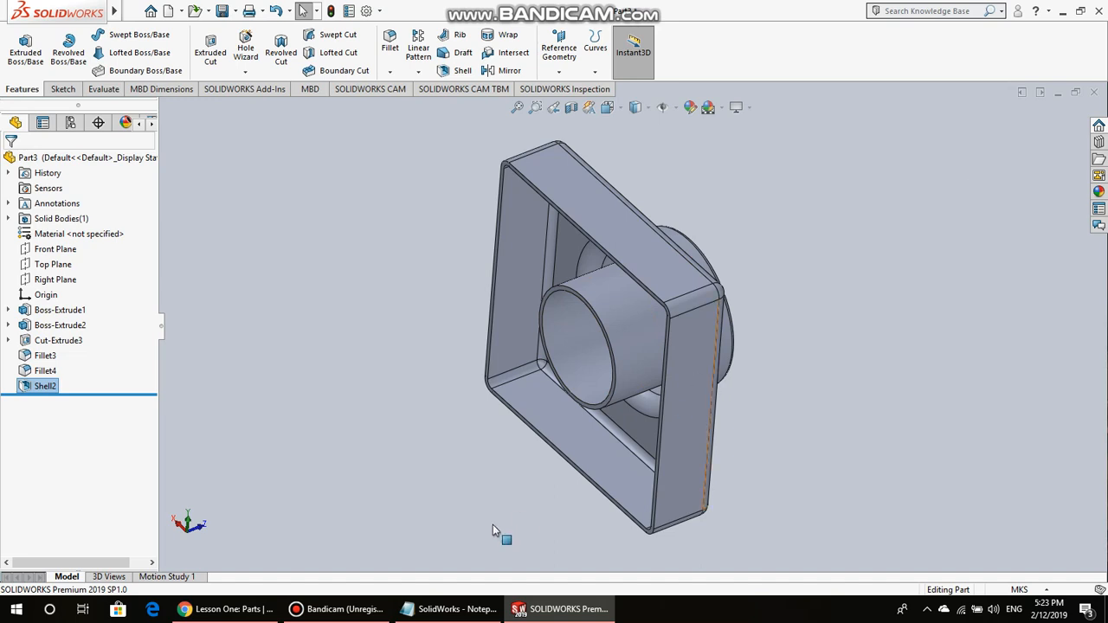
click(451, 609)
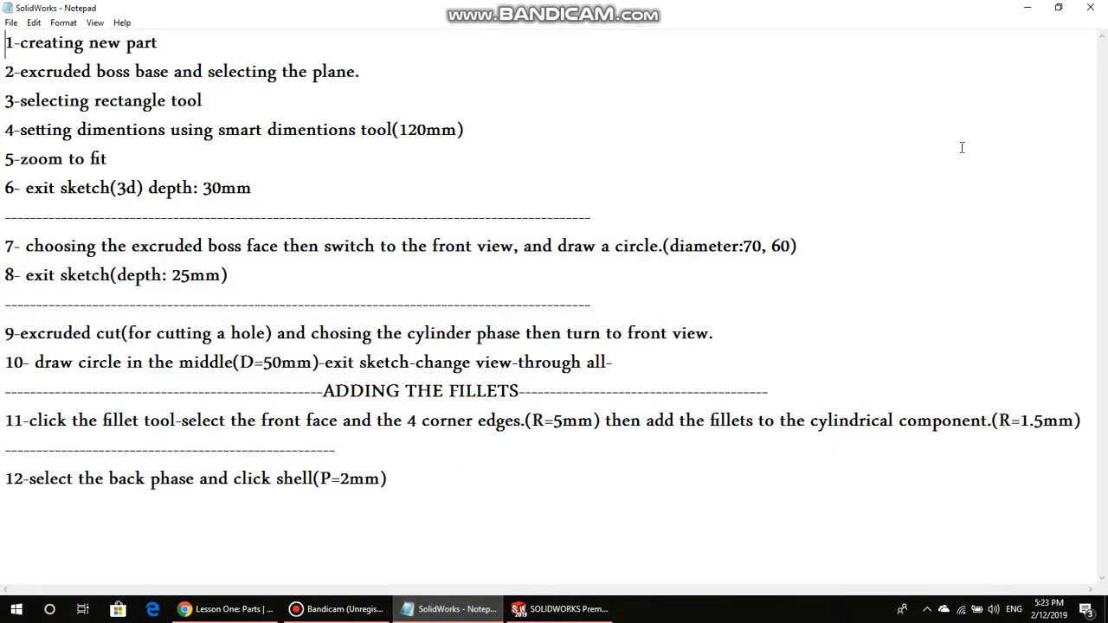